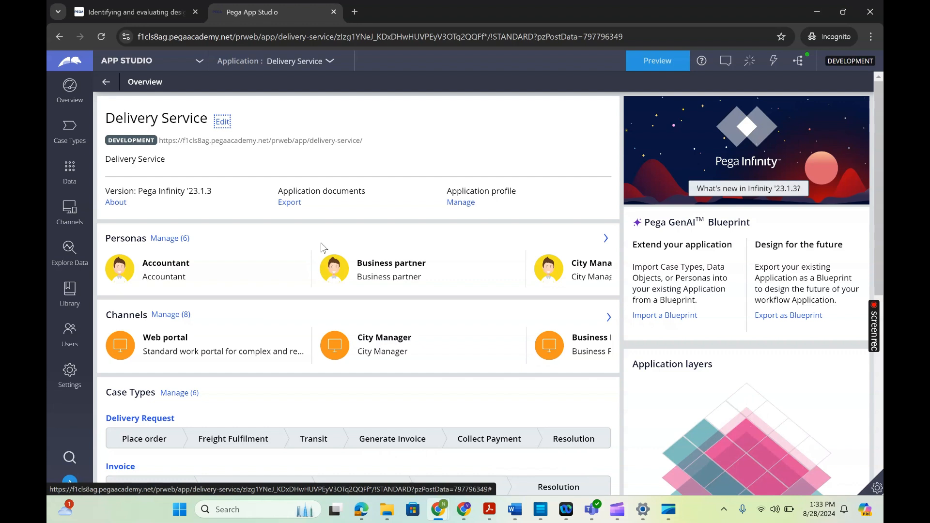
- Switch from App Studio to Dev Studio and open the Delivery Request case type
{"action": "left_click", "coordinate": [198, 68]}
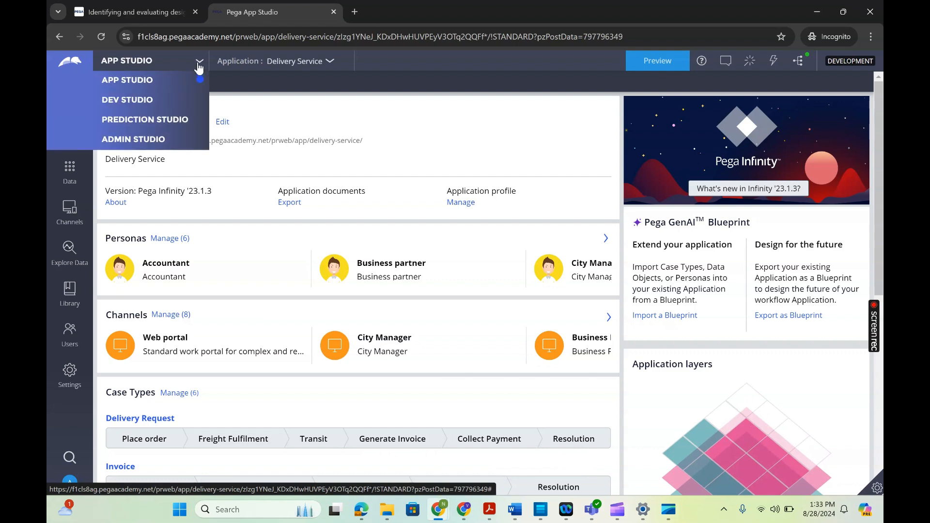
{"action": "left_click", "coordinate": [120, 96]}
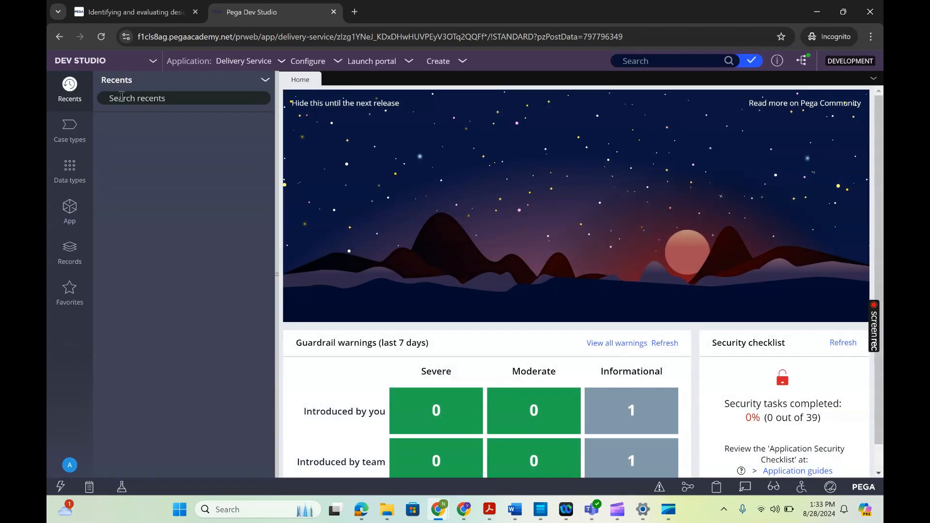
{"action": "left_click", "coordinate": [71, 130]}
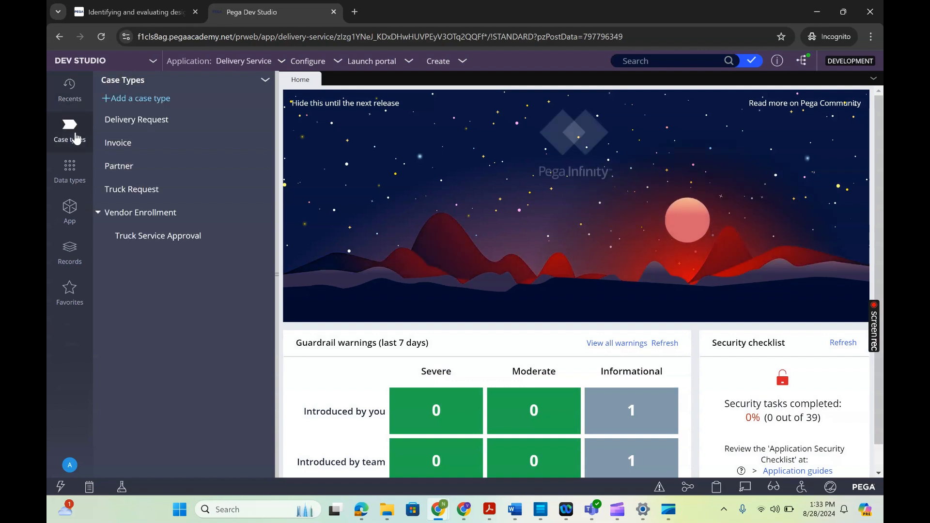
{"action": "left_click", "coordinate": [145, 124]}
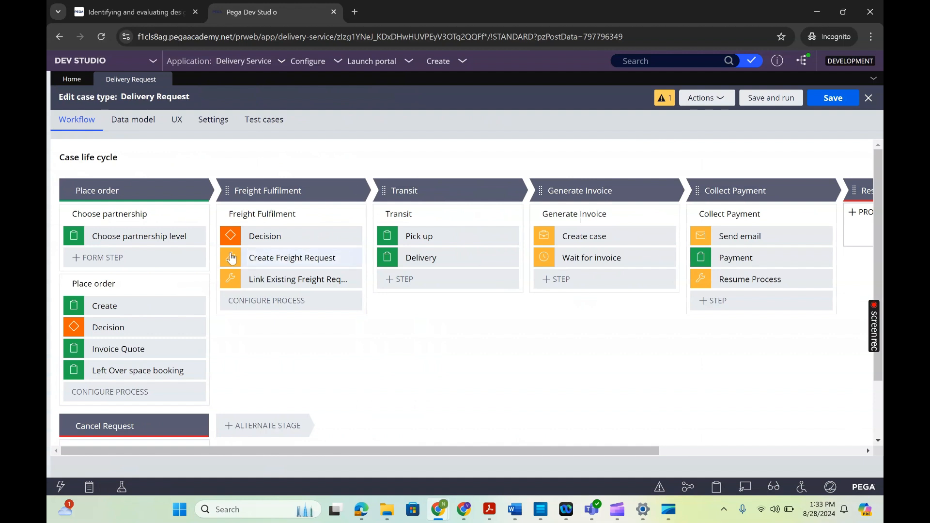
- Add a form step named "Collect Partner Additional Info" after Choose partnership level in the Choose partnership process
{"action": "left_click", "coordinate": [146, 240]}
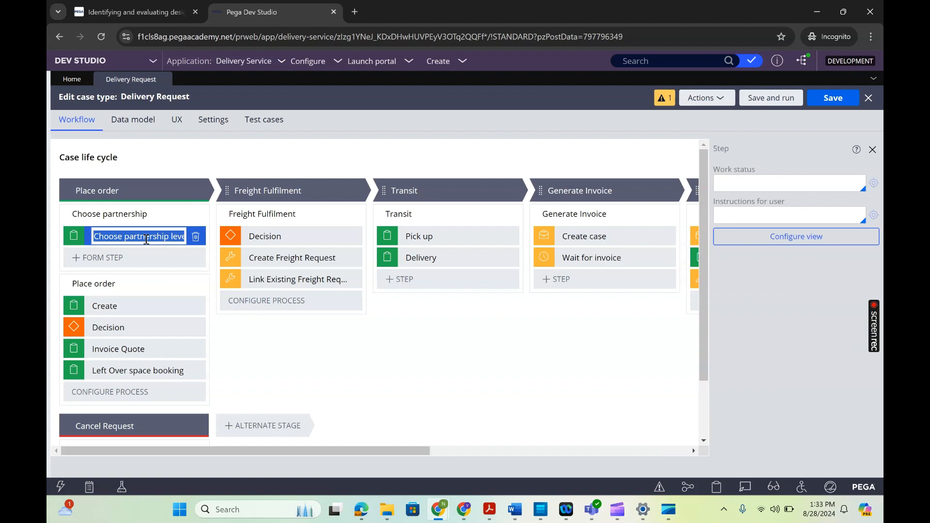
{"action": "left_click", "coordinate": [111, 264]}
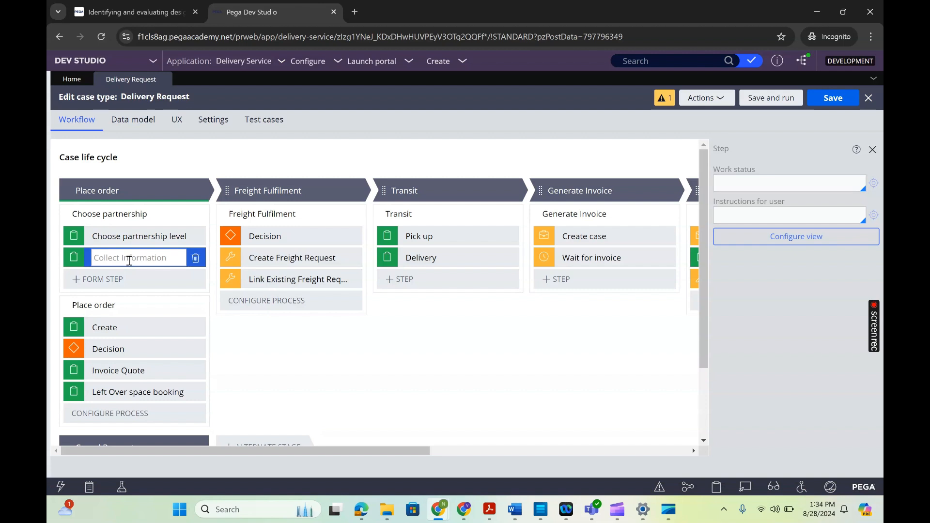
{"action": "type", "text": "COllect"}
{"action": "key", "text": "BackSpace"}
{"action": "key", "text": "BackSpace"}
{"action": "key", "text": "BackSpace"}
{"action": "key", "text": "BackSpace"}
{"action": "key", "text": "BackSpace"}
{"action": "key", "text": "BackSpace"}
{"action": "key", "text": "BackSpace"}
{"action": "type", "text": "ollect "}
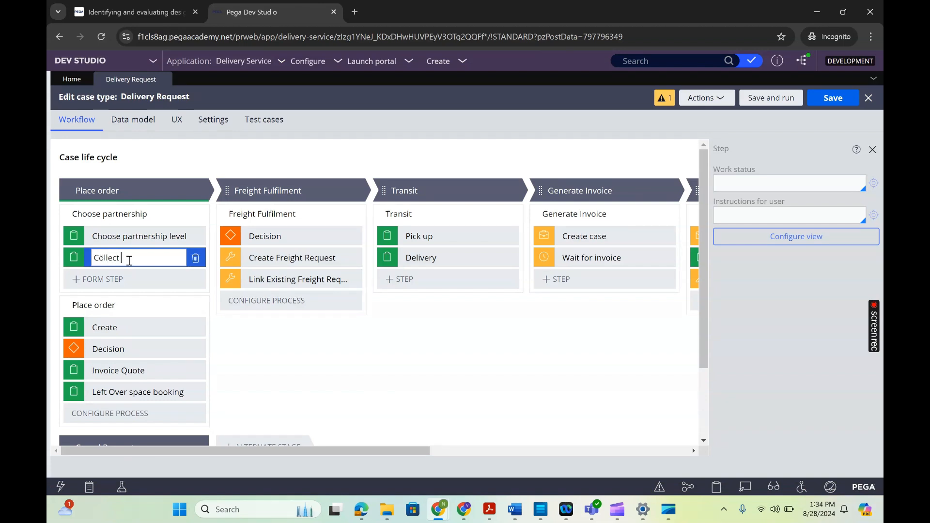
{"action": "type", "text": "Partner "}
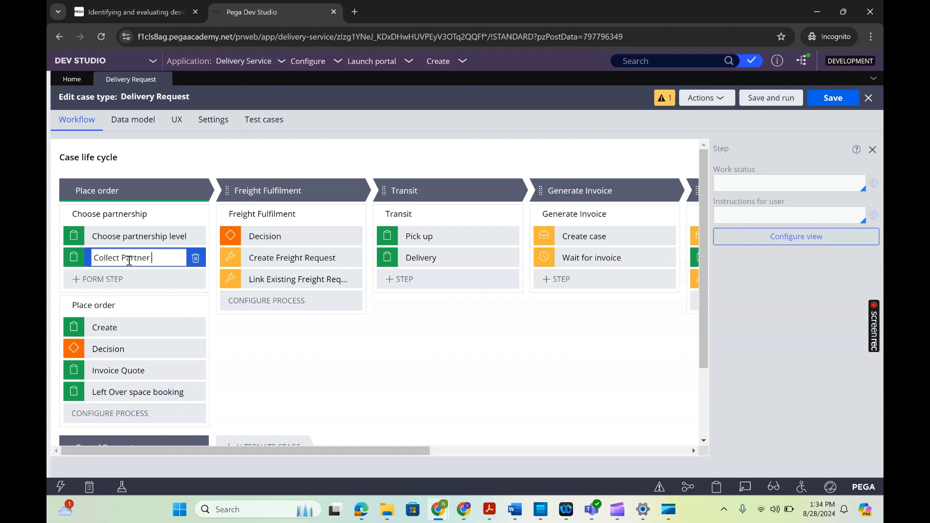
{"action": "type", "text": "Additional Info"}
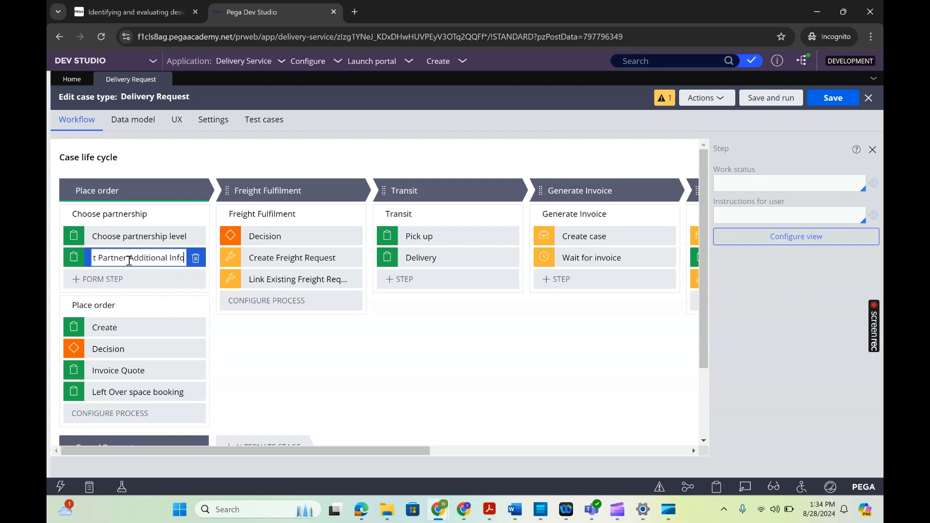
{"action": "key", "text": "Return"}
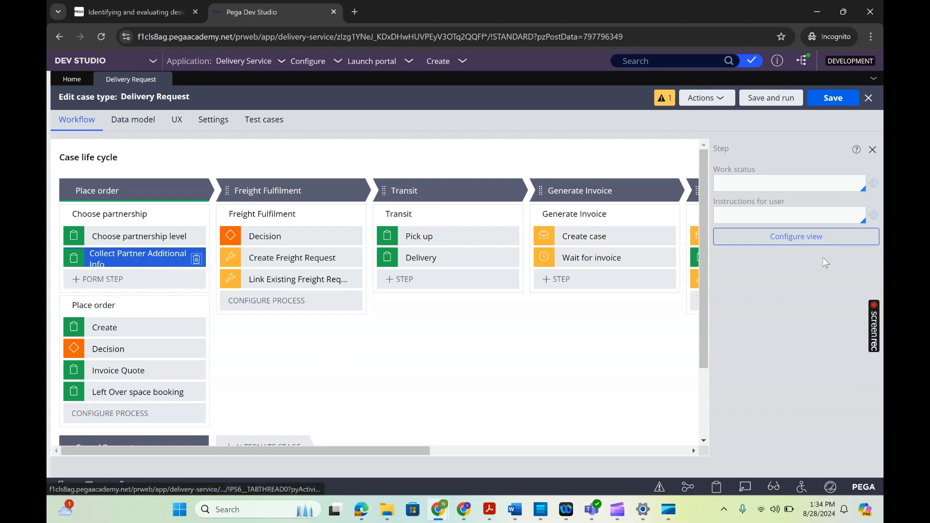
- Open the view configuration of the Collect Partner Additional Info step and add a blank validation condition
{"action": "left_click", "coordinate": [797, 243]}
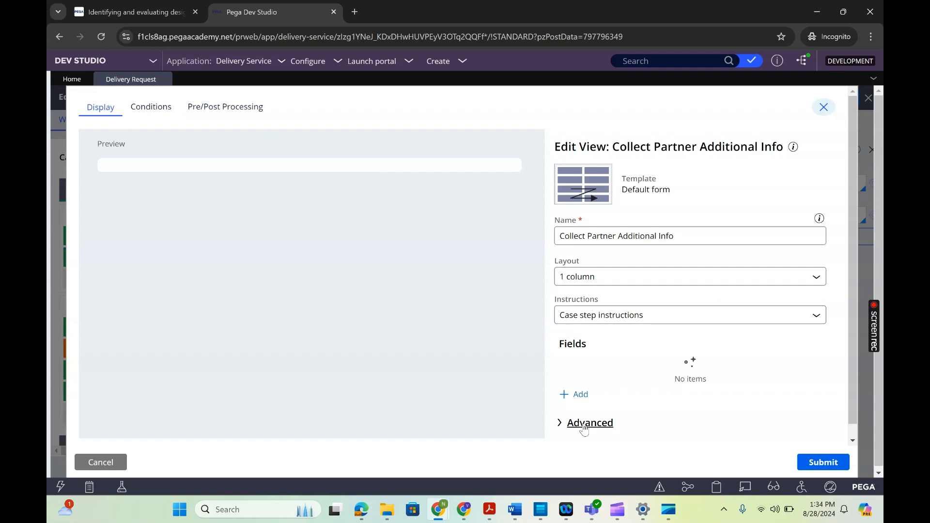
{"action": "left_click", "coordinate": [160, 121]}
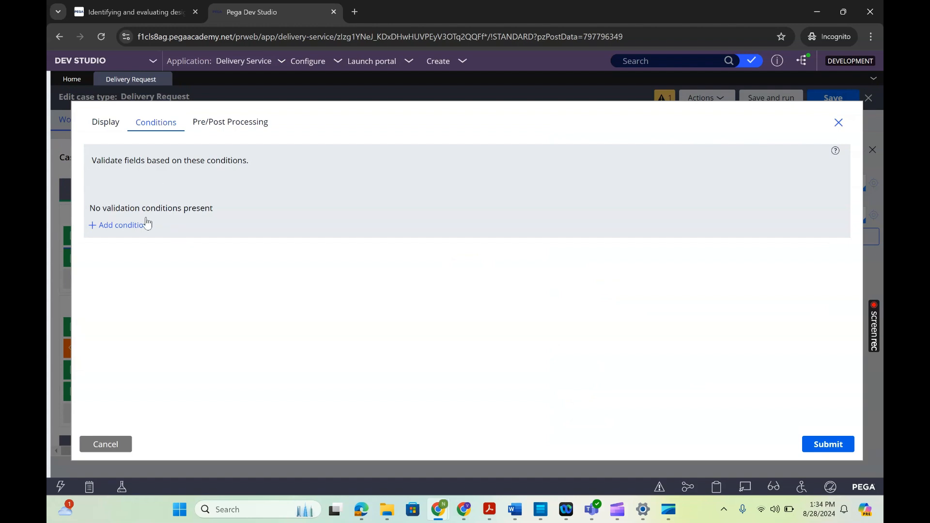
{"action": "left_click", "coordinate": [135, 232]}
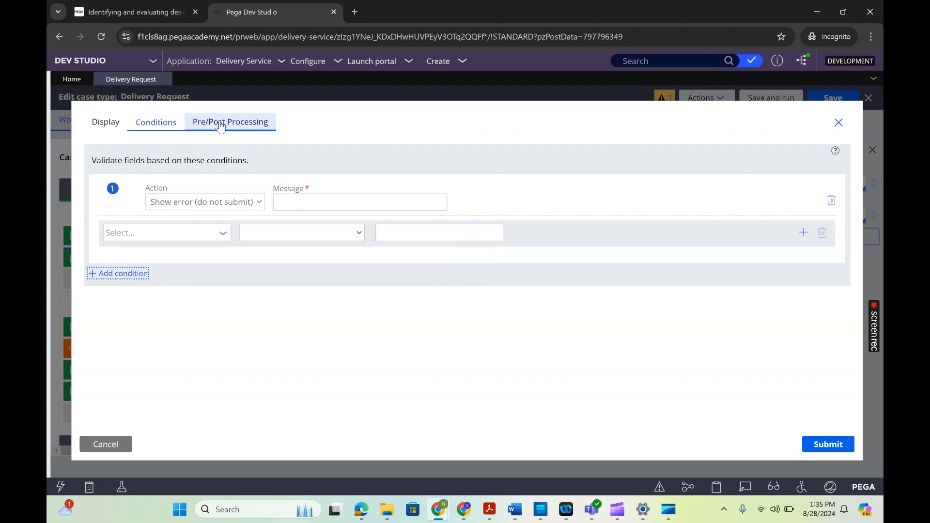
- Examine the view's pre- and post-processing data transform options, including defining a new one, and return to the display settings
{"action": "left_click", "coordinate": [213, 123]}
{"action": "left_click", "coordinate": [178, 171]}
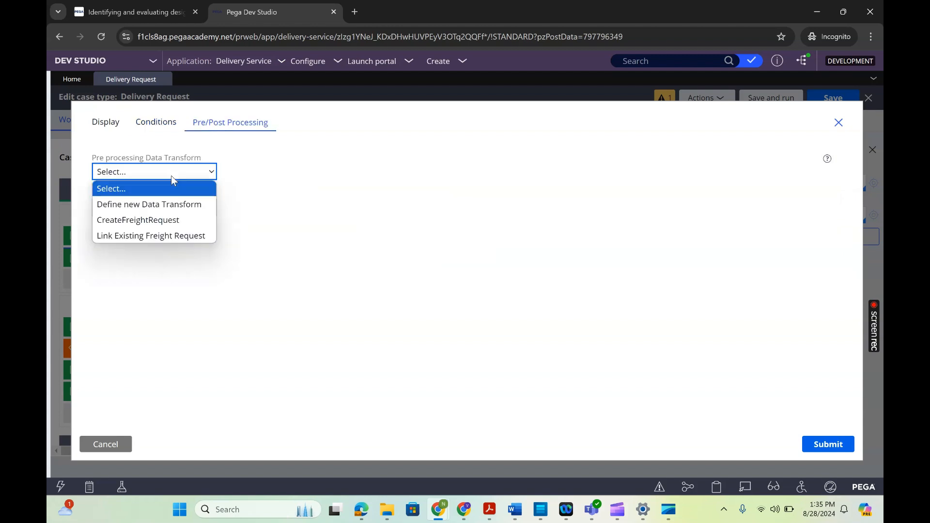
{"action": "left_click", "coordinate": [163, 207]}
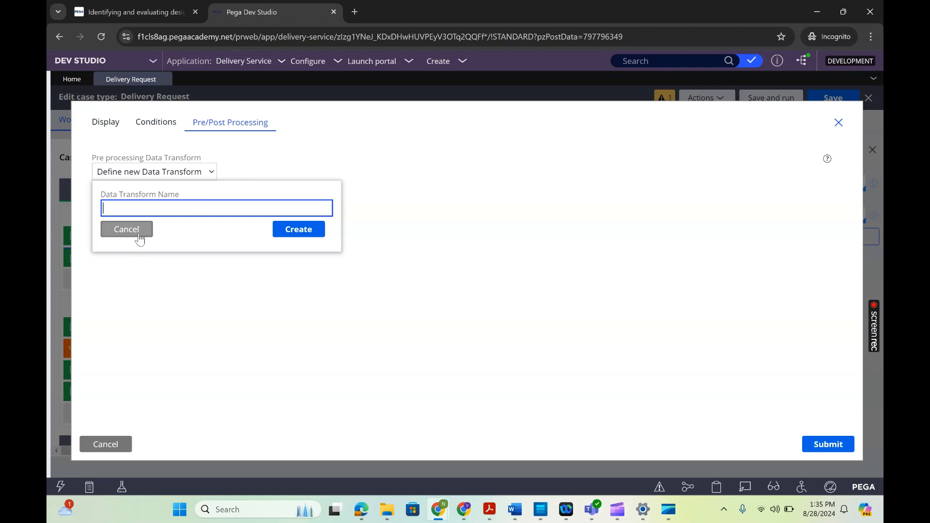
{"action": "left_click", "coordinate": [139, 233]}
{"action": "left_click", "coordinate": [141, 212]}
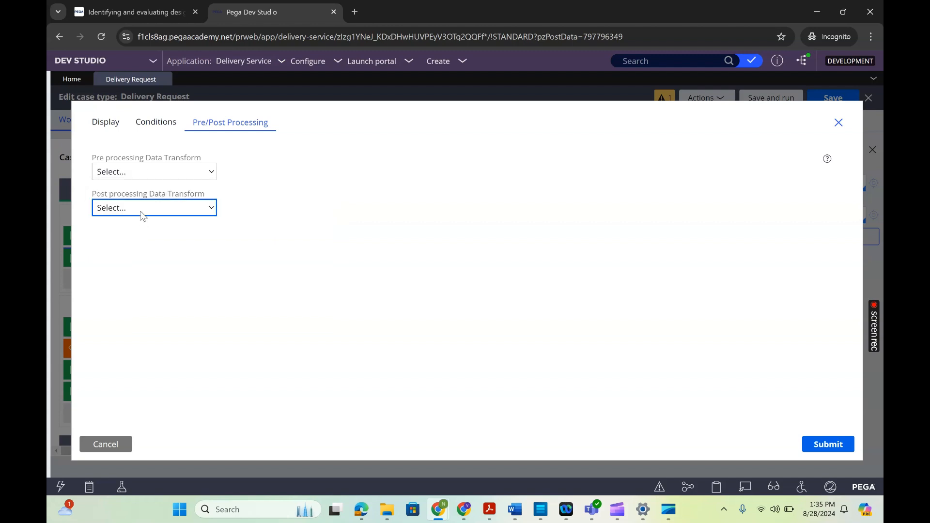
{"action": "left_click", "coordinate": [287, 196]}
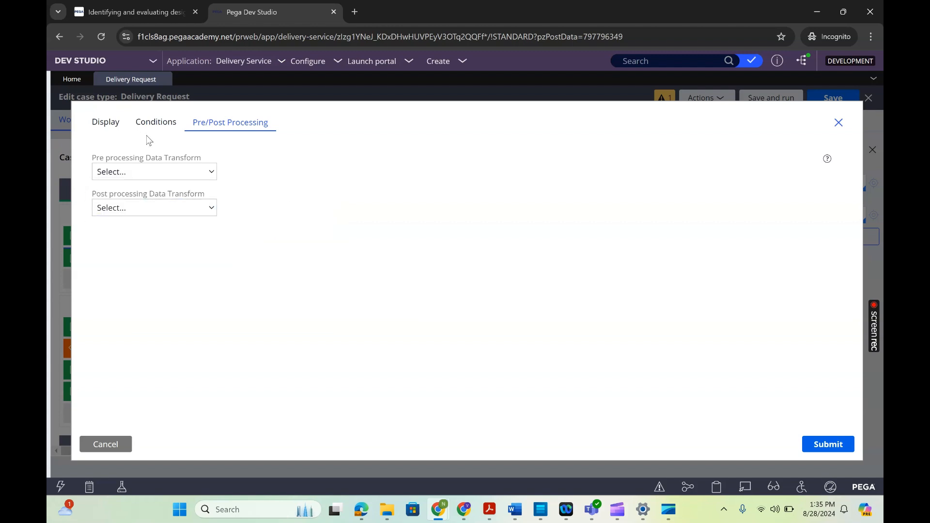
{"action": "left_click", "coordinate": [106, 122]}
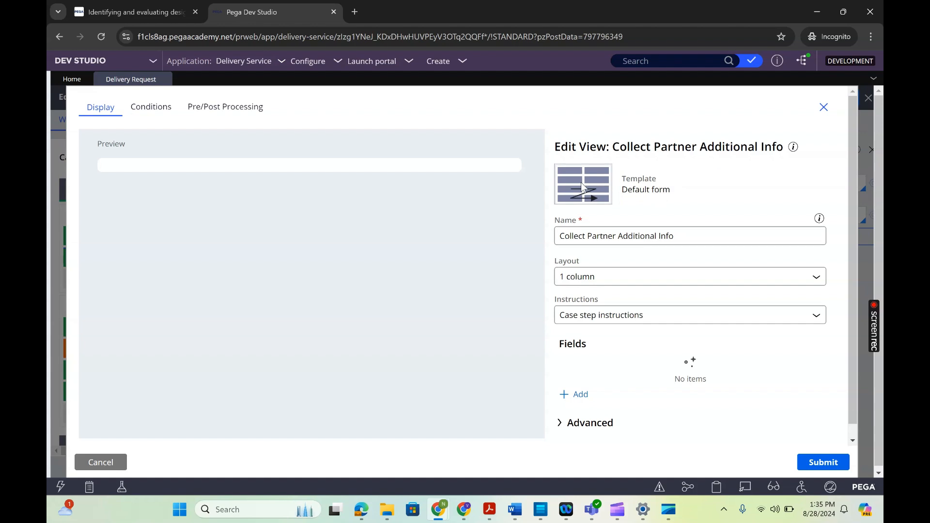
- Check the view's name and rule details, set its layout to 2 column, and look at the instructions options
{"action": "triple_click", "coordinate": [641, 235]}
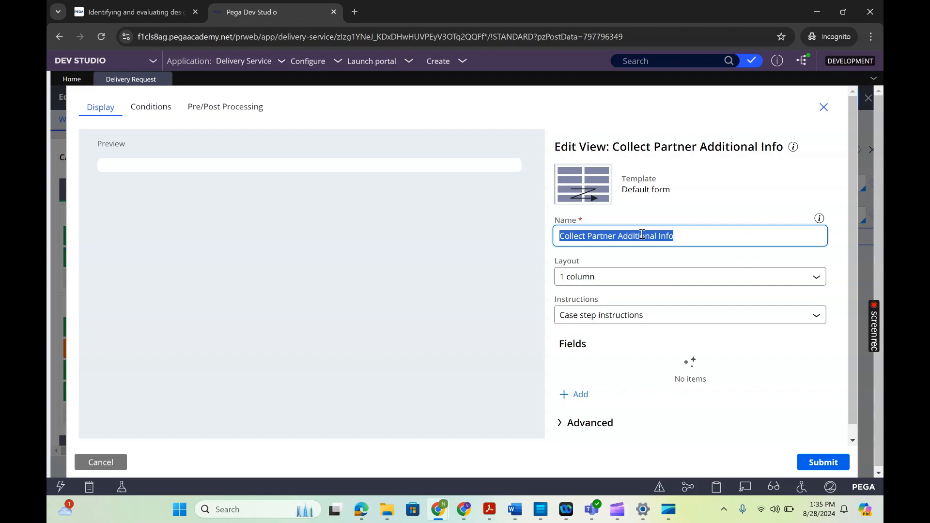
{"action": "mouse_move", "coordinate": [794, 150]}
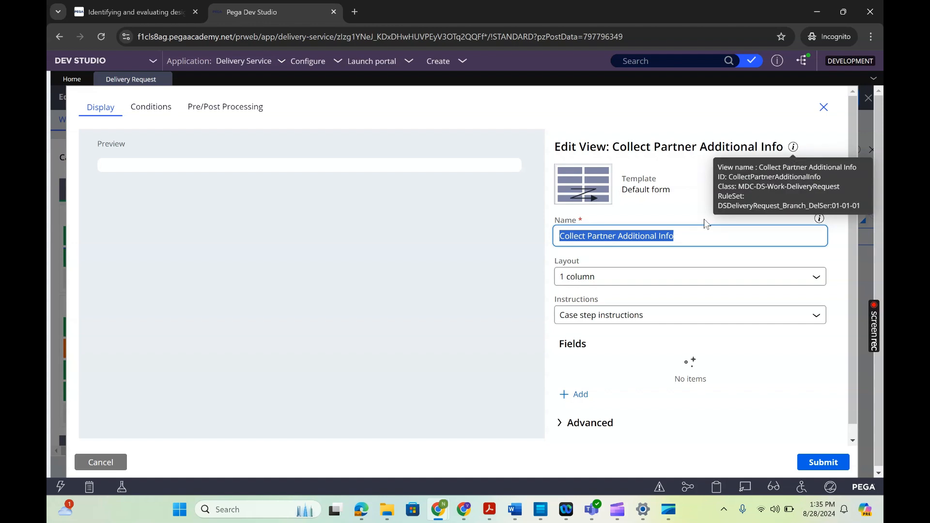
{"action": "left_click", "coordinate": [597, 280]}
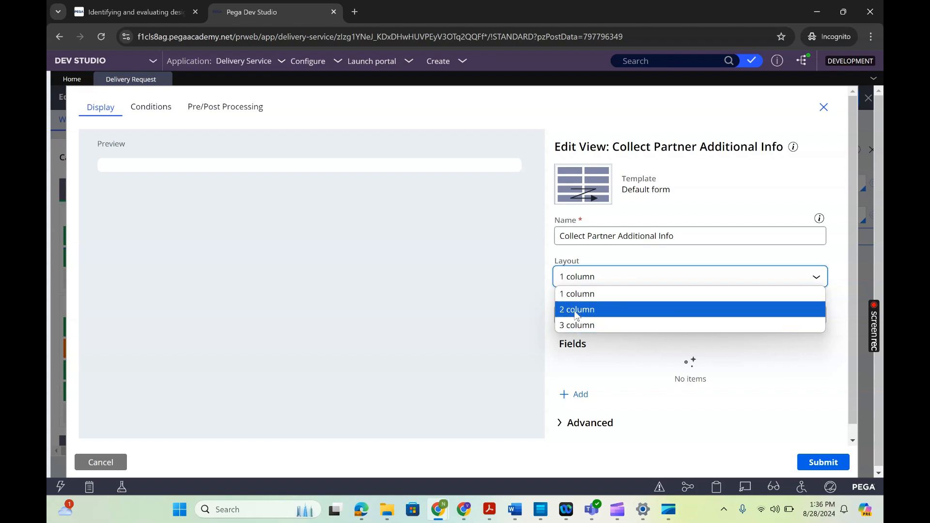
{"action": "left_click", "coordinate": [576, 310]}
{"action": "left_click", "coordinate": [628, 342]}
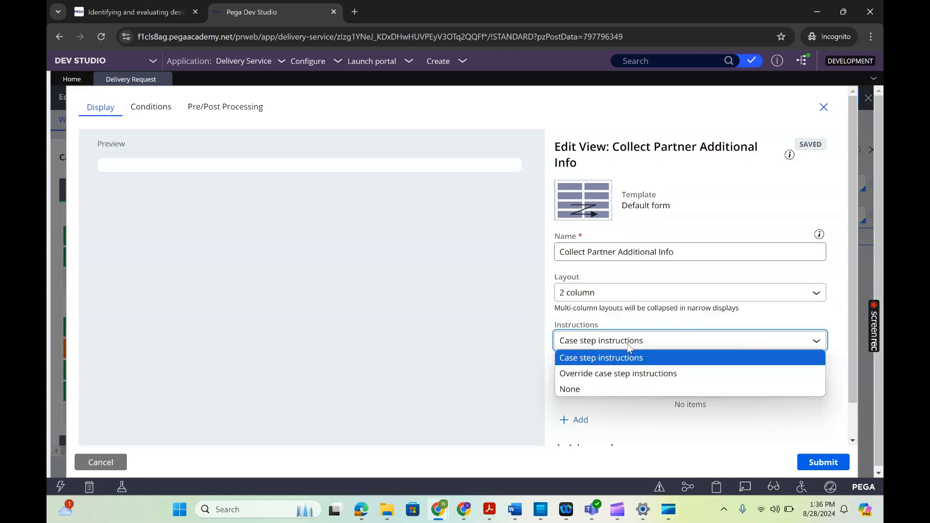
{"action": "left_click", "coordinate": [468, 364]}
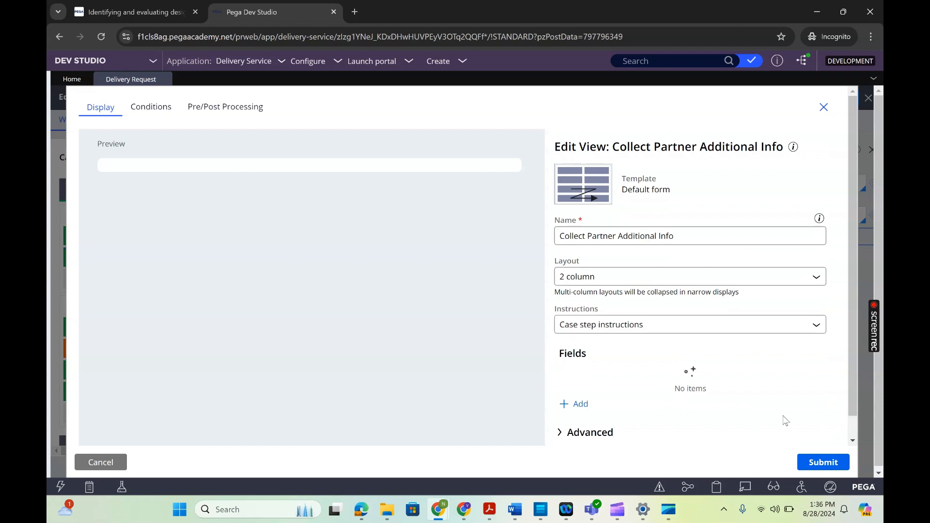
- Start adding fields to the view and mark only the Delivery Request field for inclusion
{"action": "left_click", "coordinate": [852, 441]}
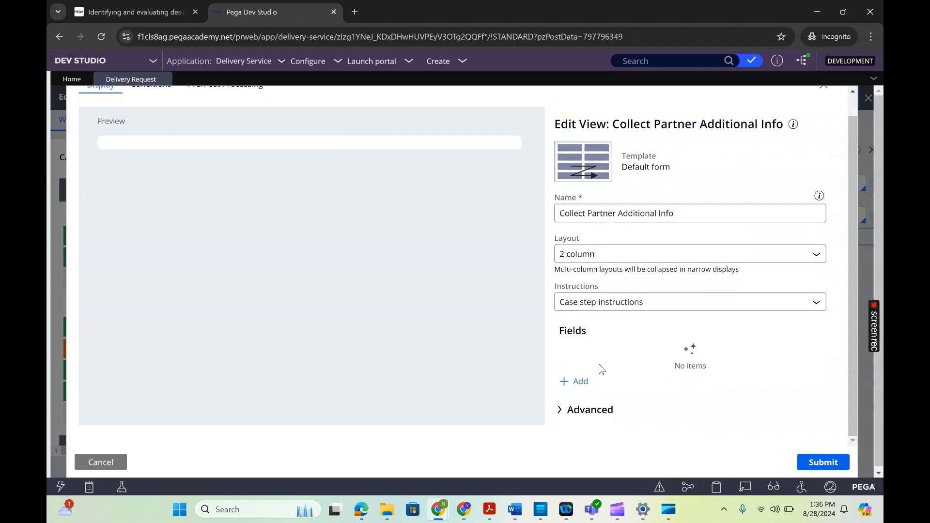
{"action": "left_click", "coordinate": [583, 382]}
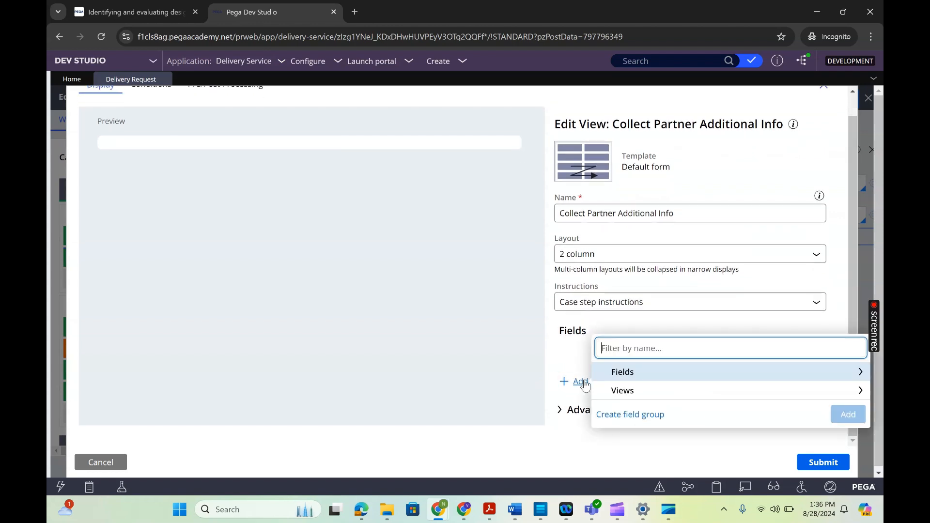
{"action": "left_click", "coordinate": [631, 378]}
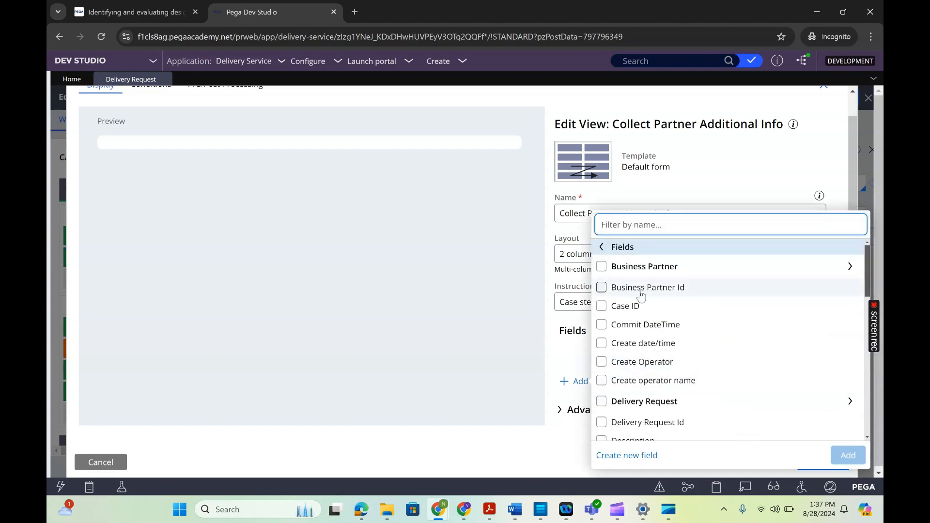
{"action": "left_click", "coordinate": [601, 287]}
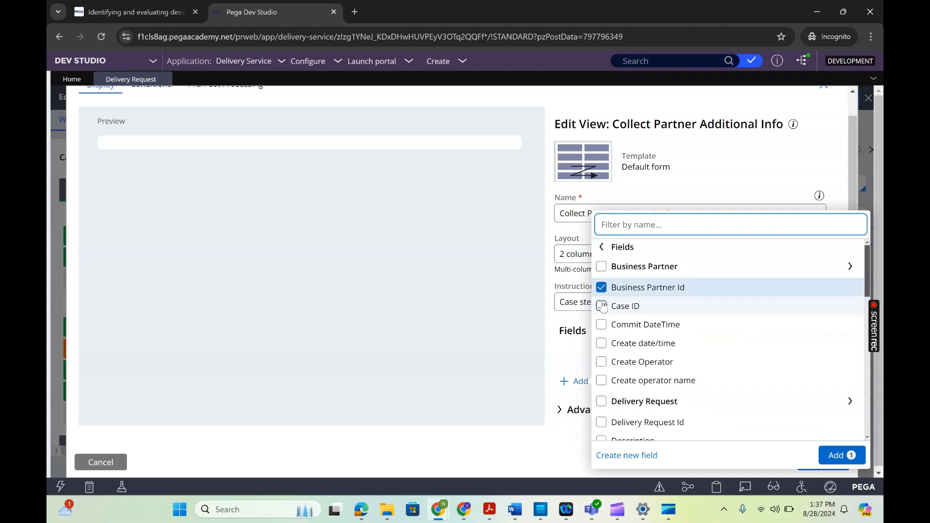
{"action": "left_click", "coordinate": [601, 287]}
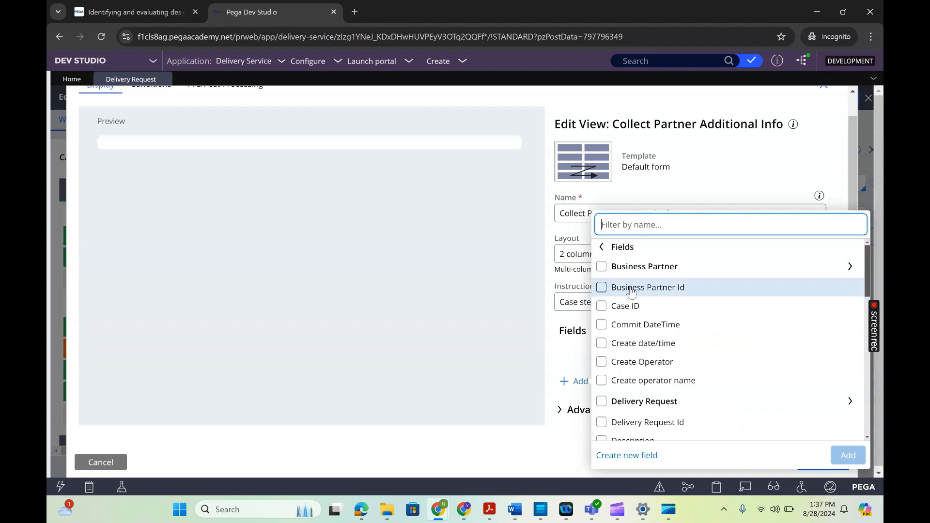
{"action": "left_click", "coordinate": [823, 411]}
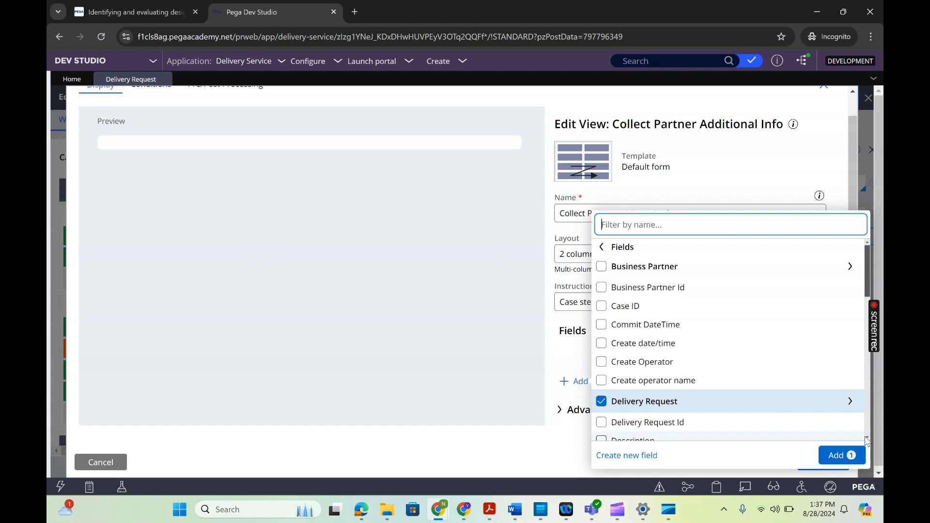
- Select City, Commit DateTime, Create Date/Time and Create Operator inside Delivery Request and add them to the view together with Delivery Request
{"action": "scroll", "coordinate": [865, 437], "scroll_direction": "down", "scroll_amount": 2}
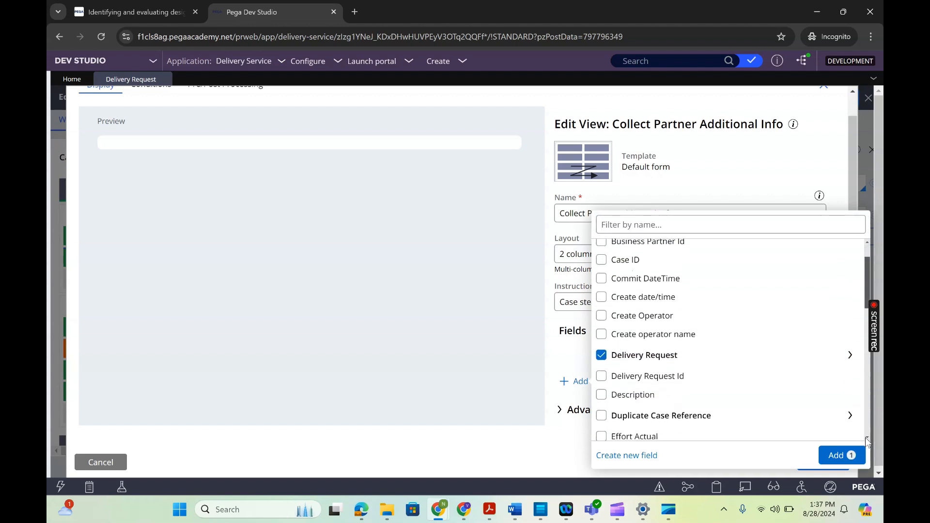
{"action": "left_click", "coordinate": [847, 363]}
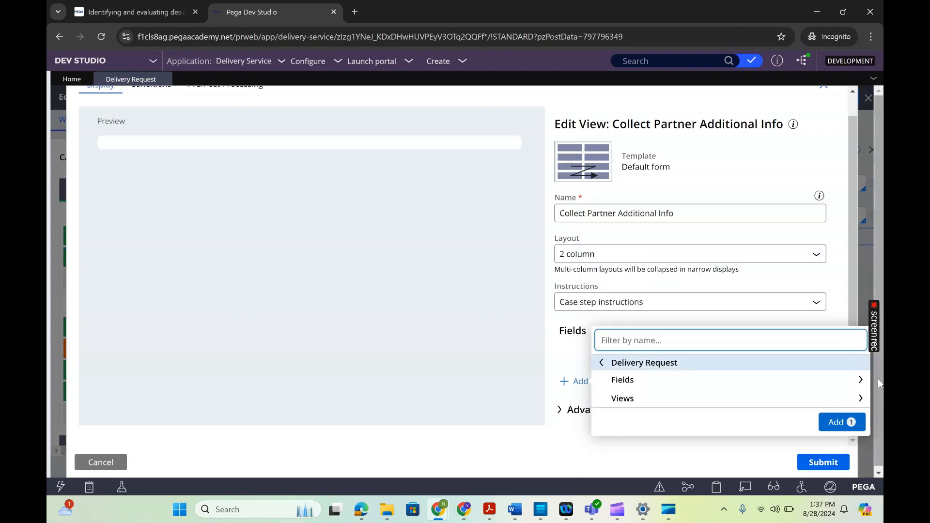
{"action": "left_click", "coordinate": [861, 380]}
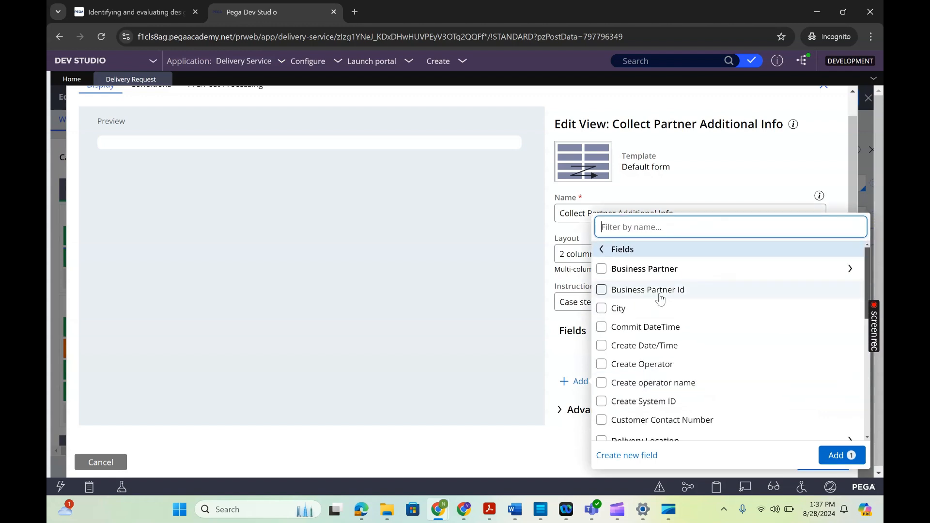
{"action": "left_click", "coordinate": [624, 314]}
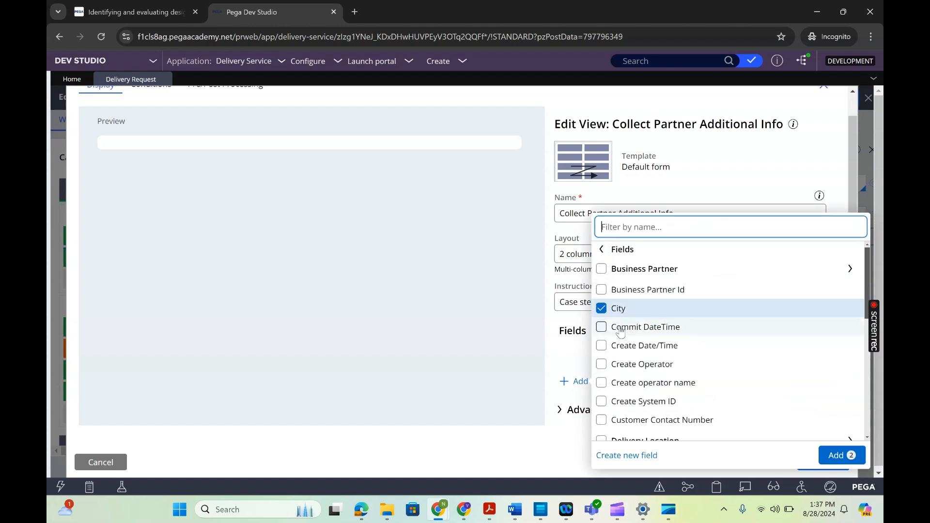
{"action": "left_click", "coordinate": [619, 329]}
{"action": "left_click", "coordinate": [621, 346]}
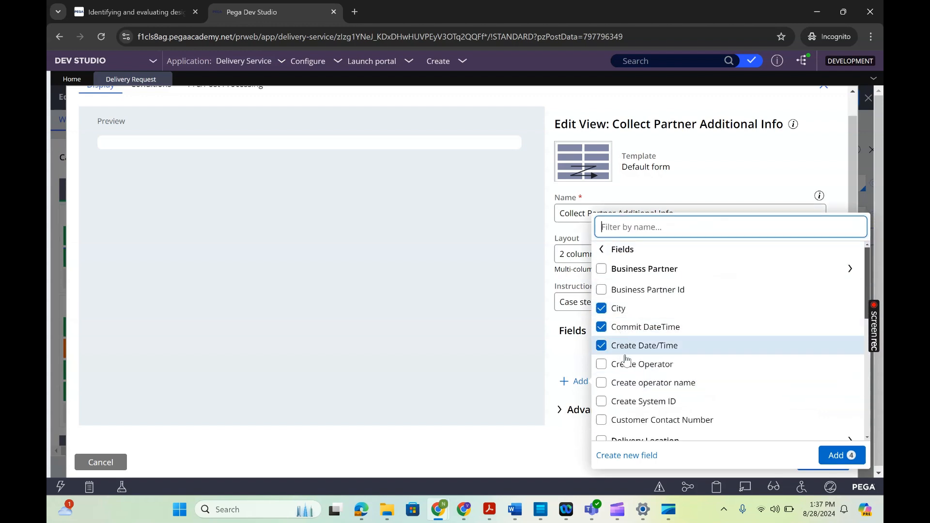
{"action": "left_click", "coordinate": [629, 364]}
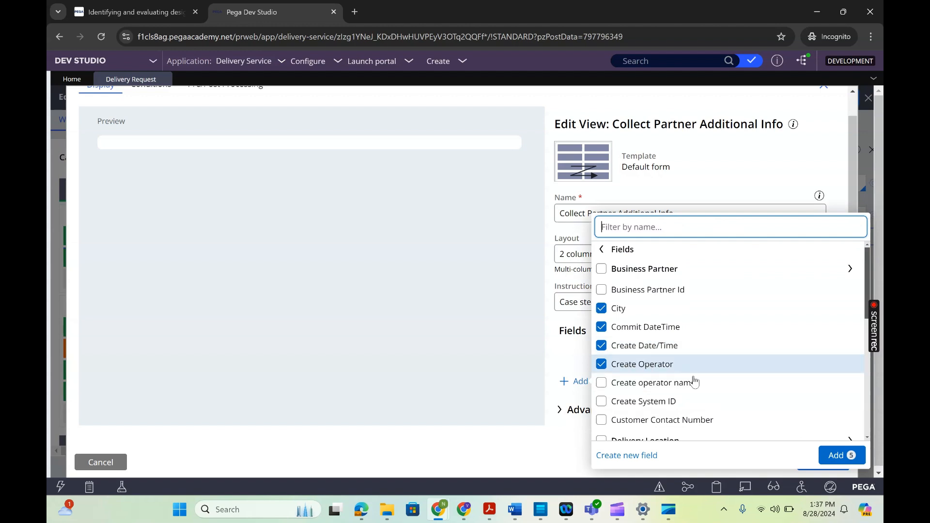
{"action": "left_click", "coordinate": [847, 460]}
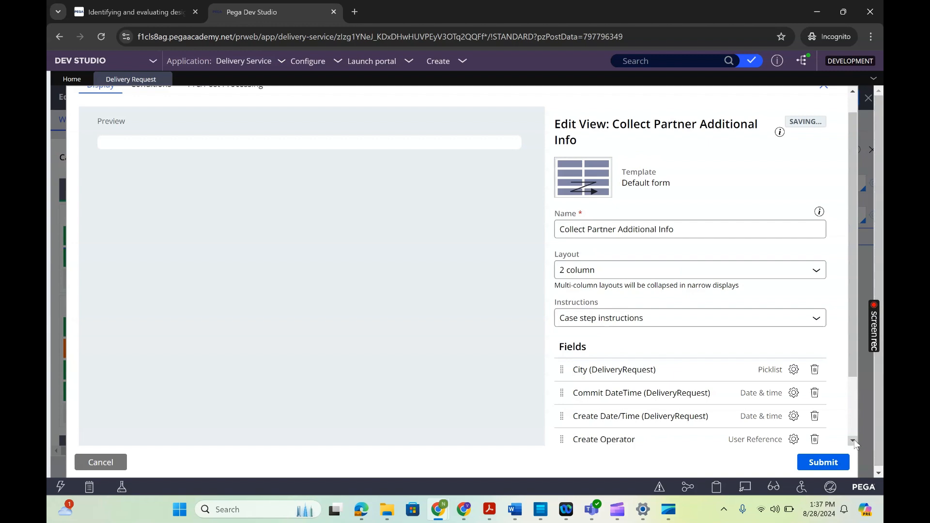
- Start creating a new field for the view and give it the name "Name"
{"action": "scroll", "coordinate": [854, 445], "scroll_direction": "down", "scroll_amount": 1}
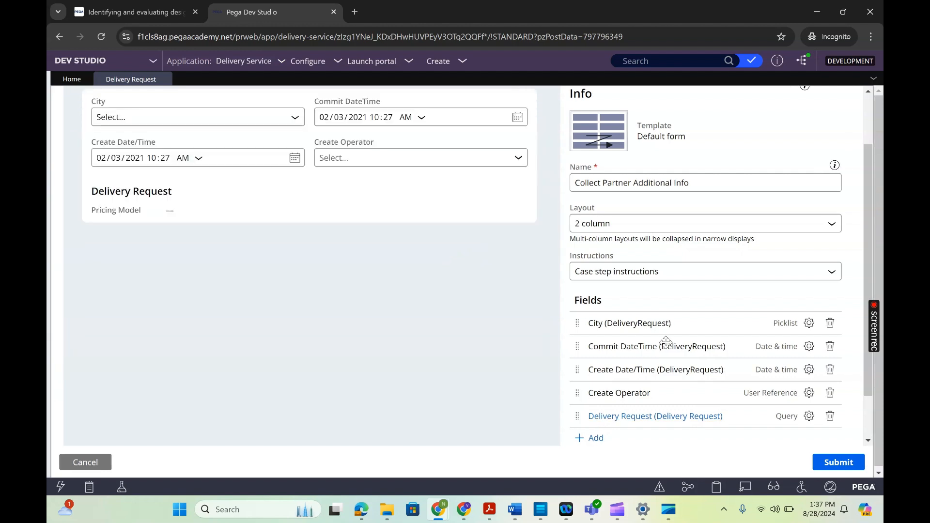
{"action": "scroll", "coordinate": [665, 342], "scroll_direction": "down", "scroll_amount": 1}
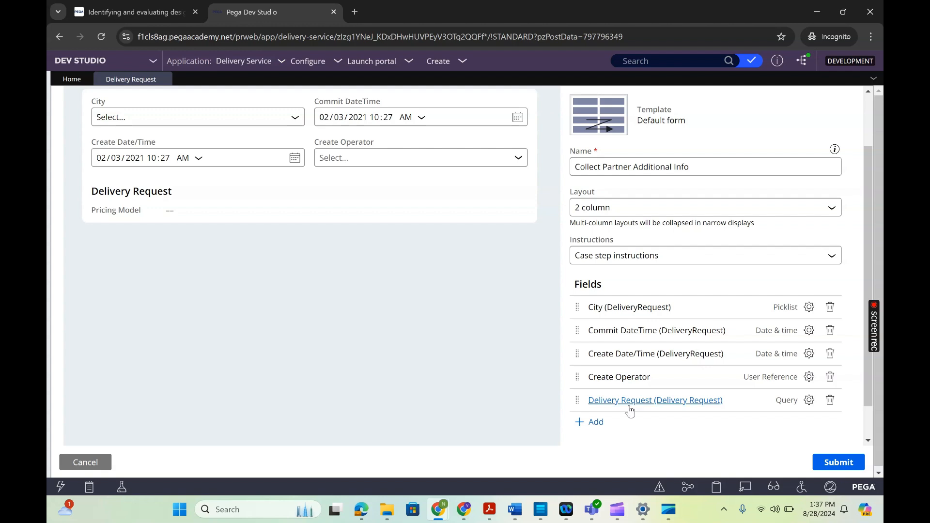
{"action": "left_click", "coordinate": [596, 423]}
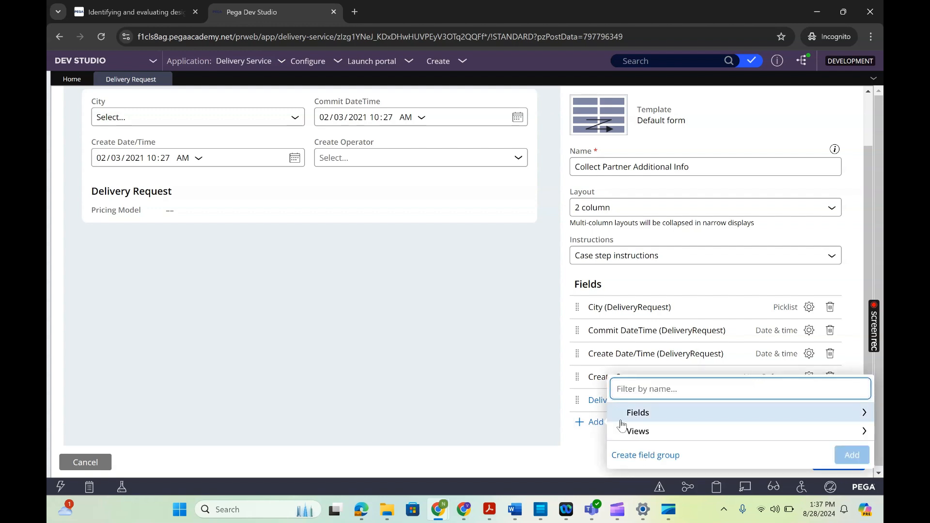
{"action": "left_click", "coordinate": [641, 418]}
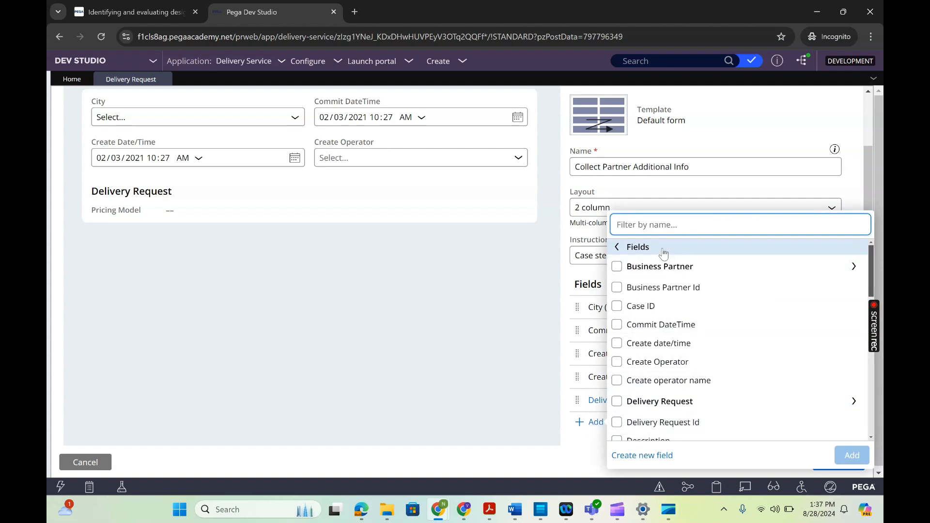
{"action": "left_click", "coordinate": [640, 457]}
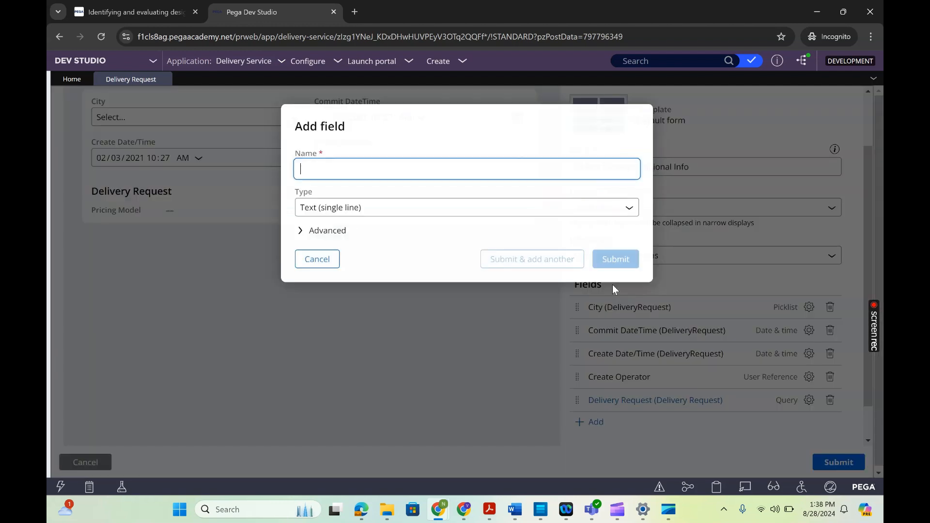
{"action": "left_click", "coordinate": [374, 163]}
{"action": "type", "text": "Name"}
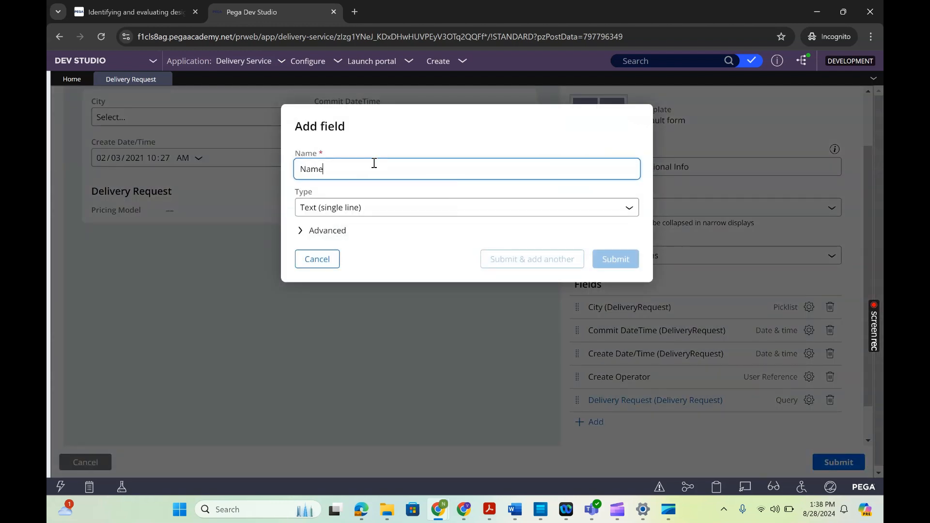
- Review the new field's advanced length settings and type options, keep the type Text (single line), and submit the field
{"action": "left_click", "coordinate": [322, 235]}
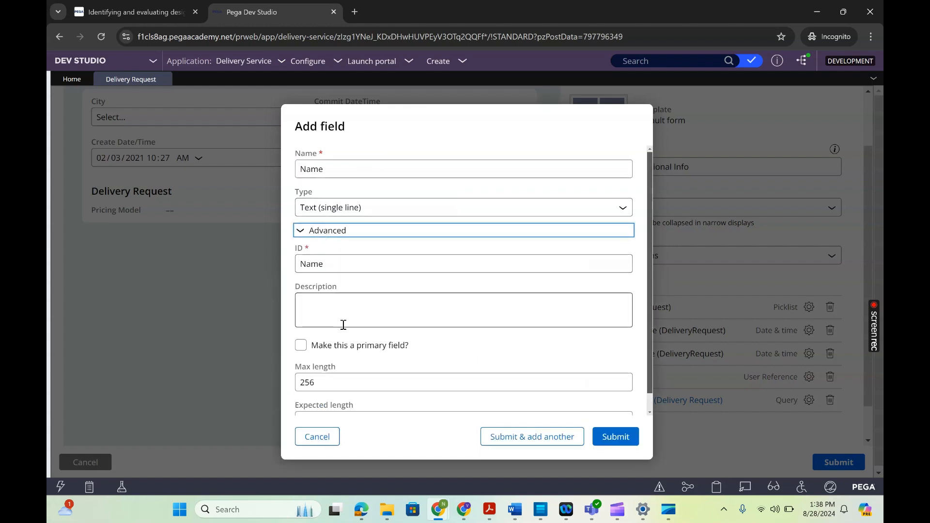
{"action": "scroll", "coordinate": [650, 412], "scroll_direction": "down", "scroll_amount": 1}
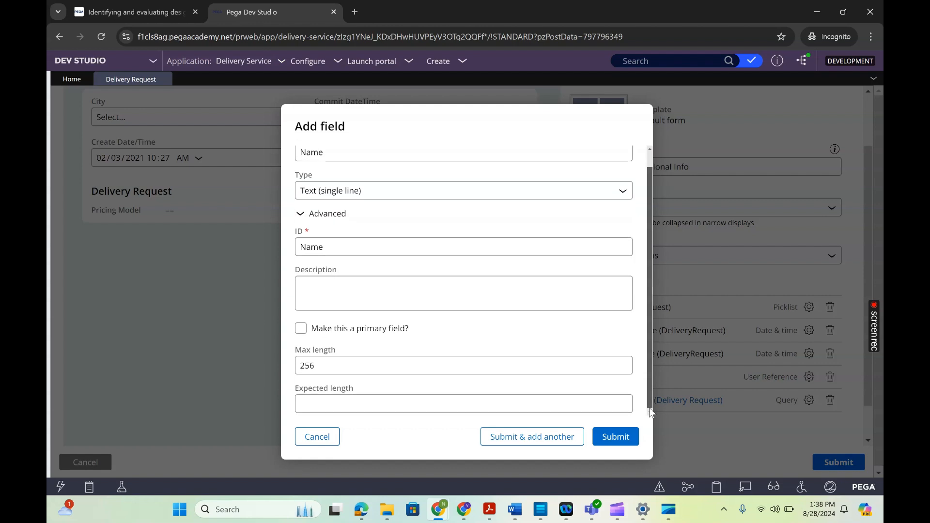
{"action": "double_click", "coordinate": [315, 368]}
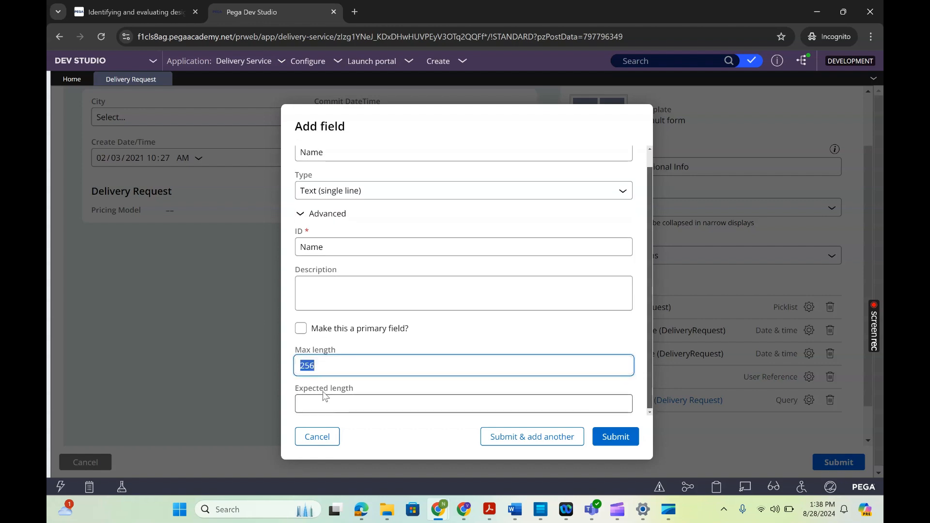
{"action": "left_click", "coordinate": [467, 402]}
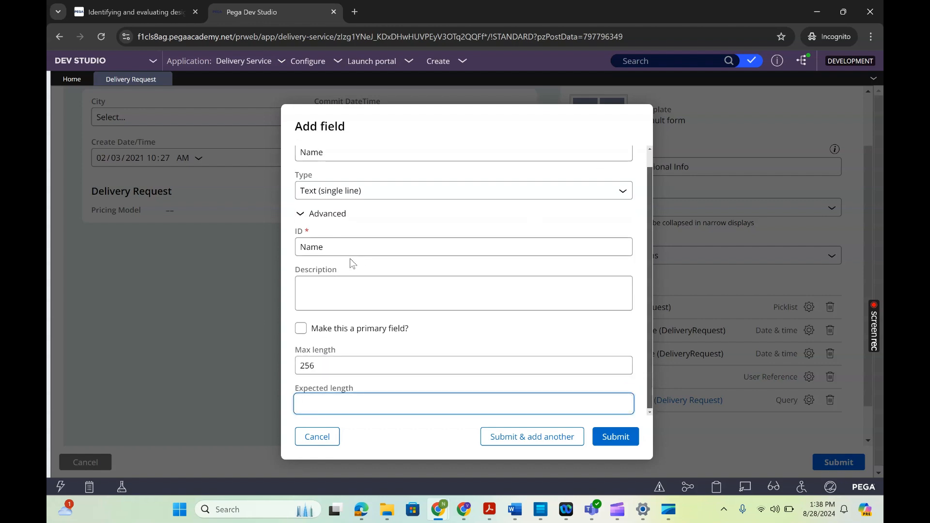
{"action": "left_click", "coordinate": [650, 158]}
{"action": "left_click_drag", "start_coordinate": [649, 158], "coordinate": [618, 215]}
{"action": "left_click", "coordinate": [624, 195]}
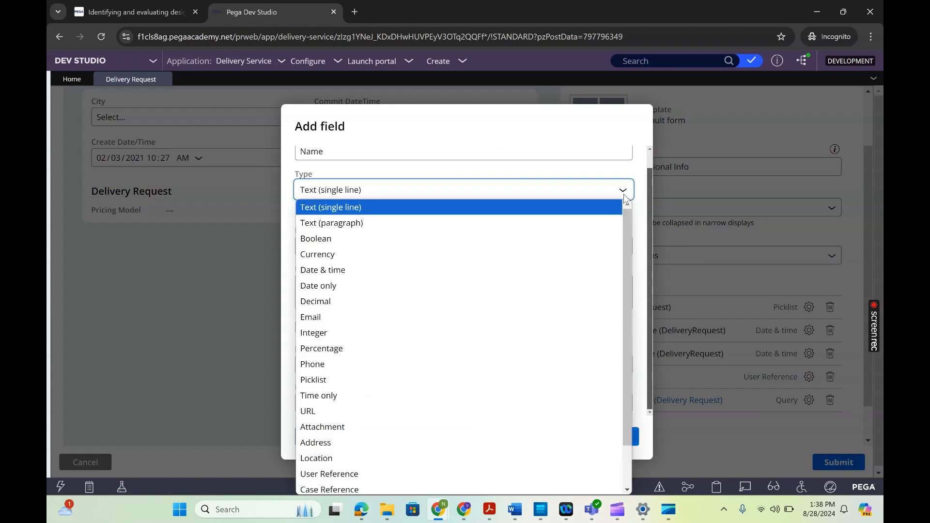
{"action": "left_click", "coordinate": [451, 136]}
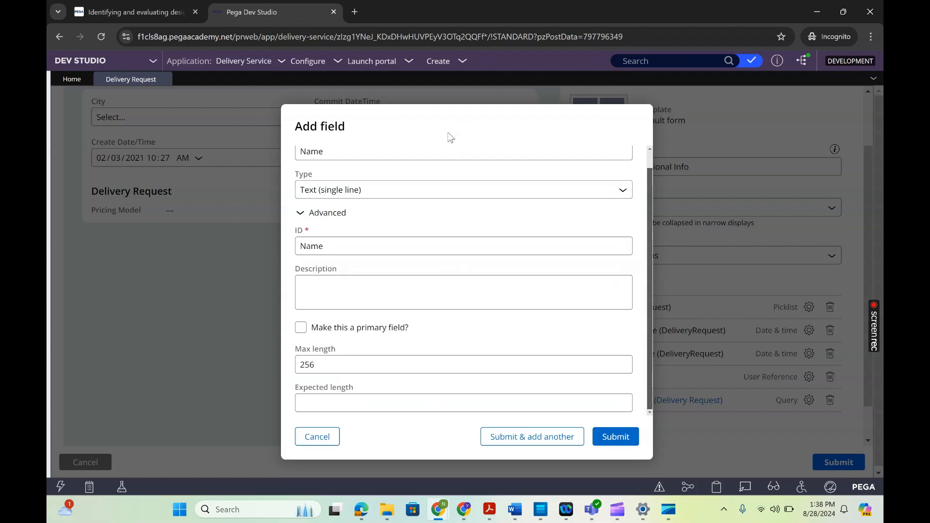
{"action": "scroll", "coordinate": [650, 157], "scroll_direction": "up", "scroll_amount": 1}
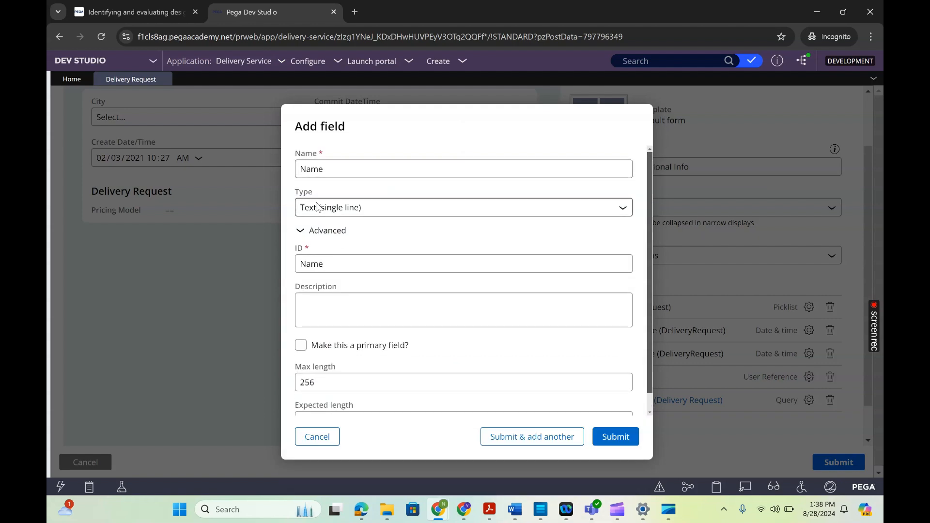
{"action": "left_click", "coordinate": [623, 440]}
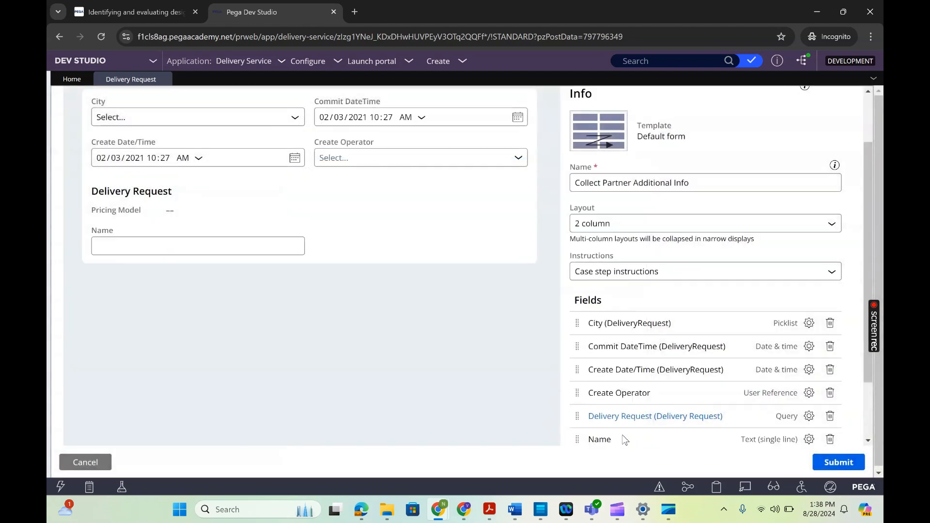
- Open the configuration of the City field and examine its display, field label and edit mode options, keeping the Dropdown (default) display
{"action": "scroll", "coordinate": [624, 440], "scroll_direction": "down", "scroll_amount": 1}
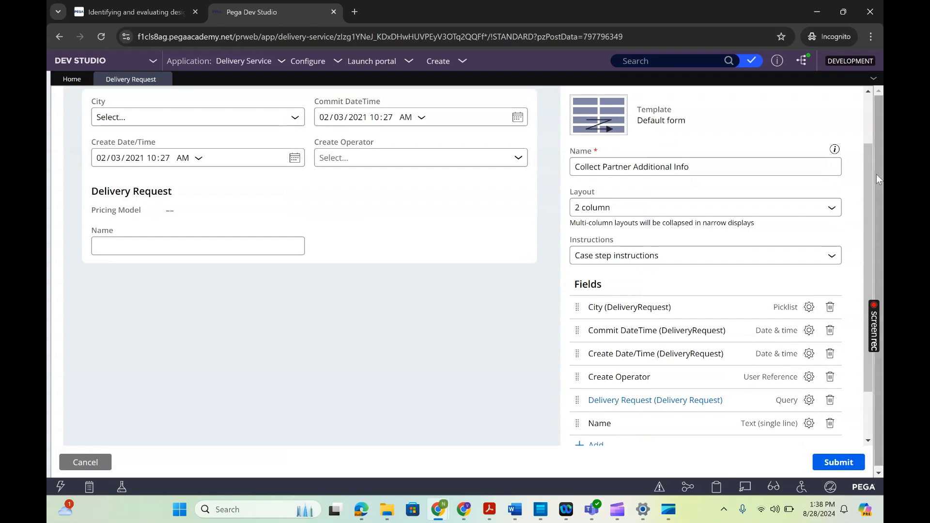
{"action": "left_click", "coordinate": [867, 114]}
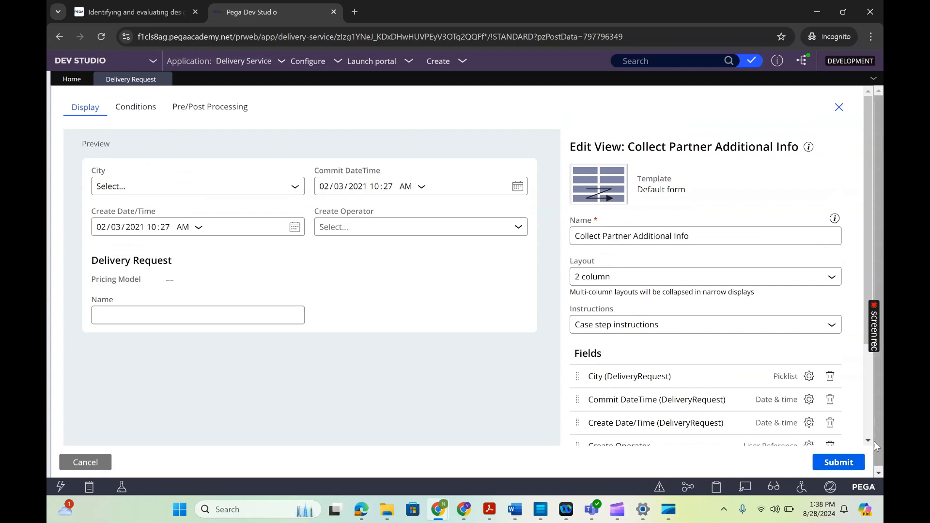
{"action": "scroll", "coordinate": [843, 349], "scroll_direction": "down", "scroll_amount": 1}
{"action": "left_click", "coordinate": [809, 308]}
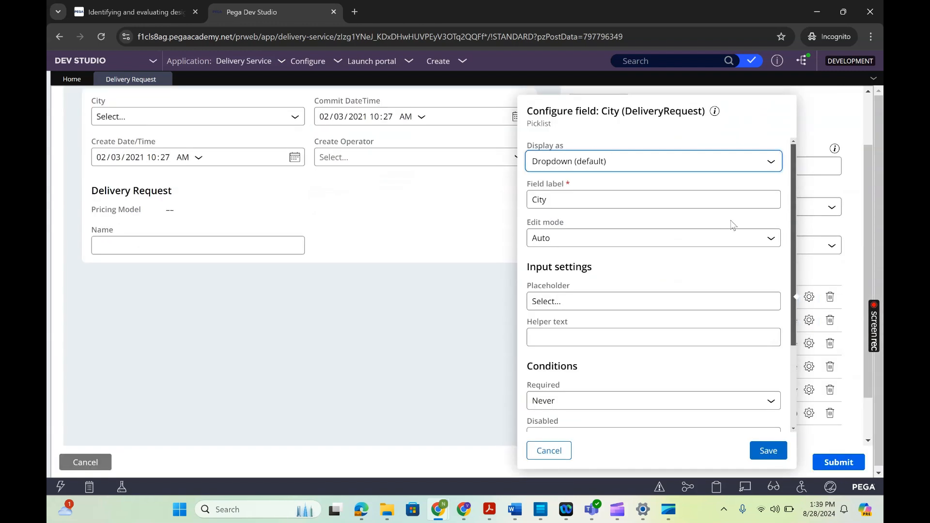
{"action": "left_click", "coordinate": [626, 161]}
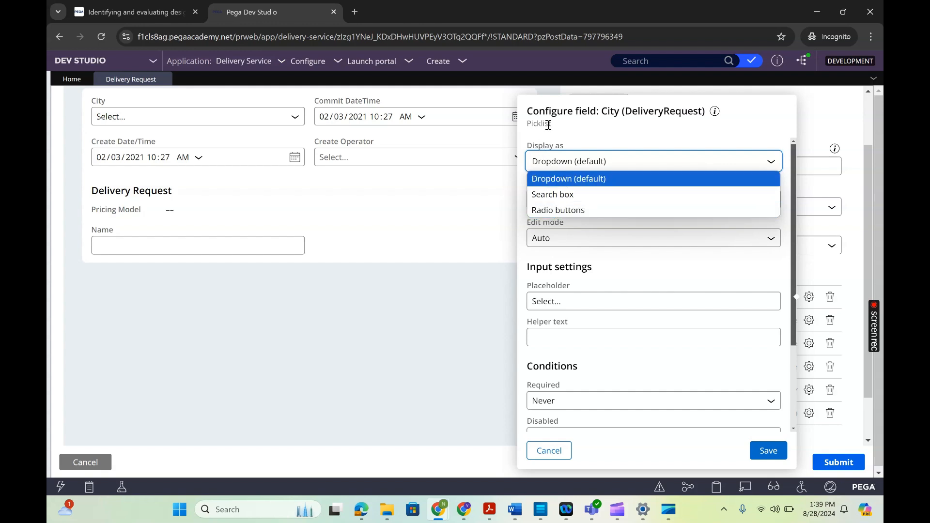
{"action": "left_click", "coordinate": [566, 180]}
{"action": "left_click", "coordinate": [566, 200]}
{"action": "left_click", "coordinate": [560, 237]}
{"action": "left_click", "coordinate": [560, 237]}
{"action": "left_click", "coordinate": [563, 243]}
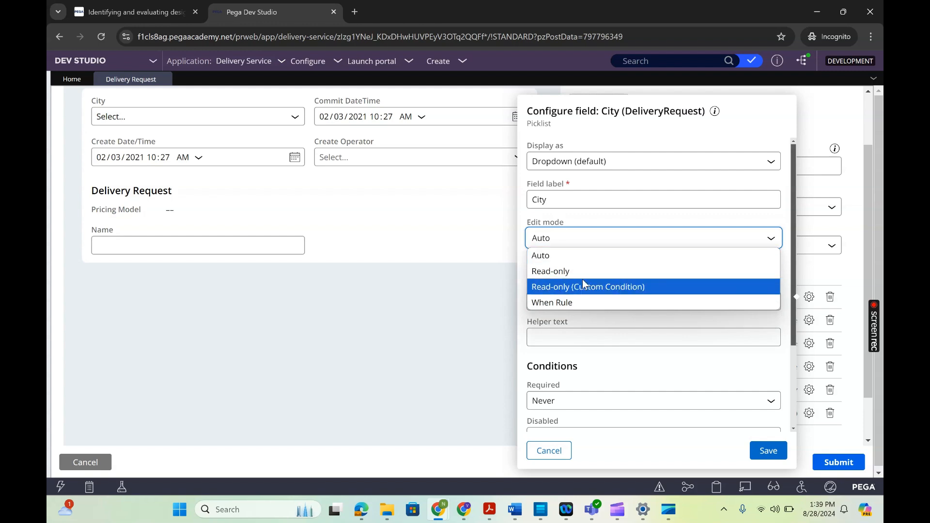
{"action": "left_click", "coordinate": [623, 352]}
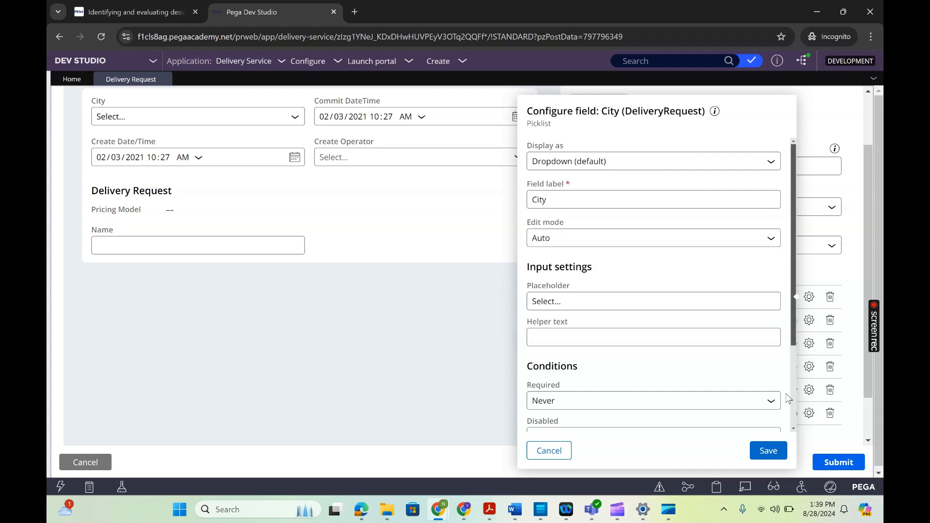
- Review the City field's helper text, conditions and advanced settings, and save its configuration
{"action": "left_click", "coordinate": [792, 429]}
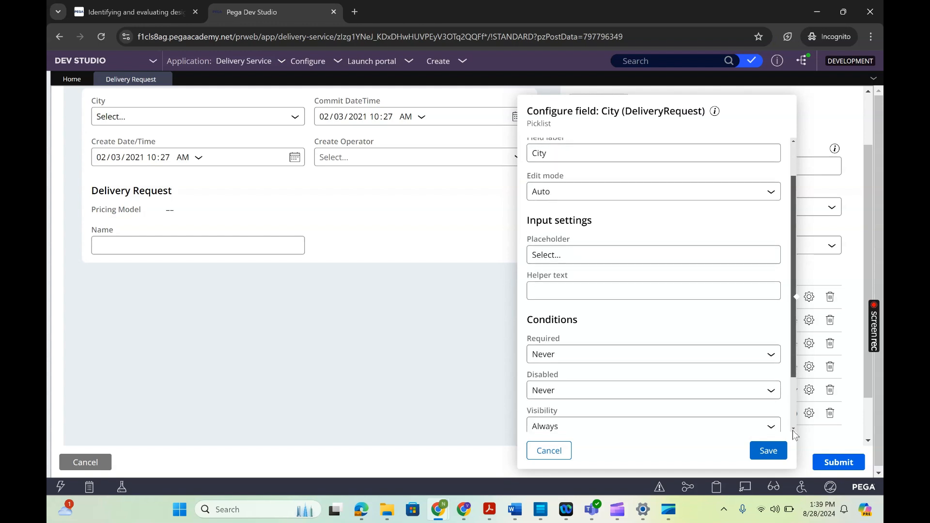
{"action": "left_click", "coordinate": [605, 295]}
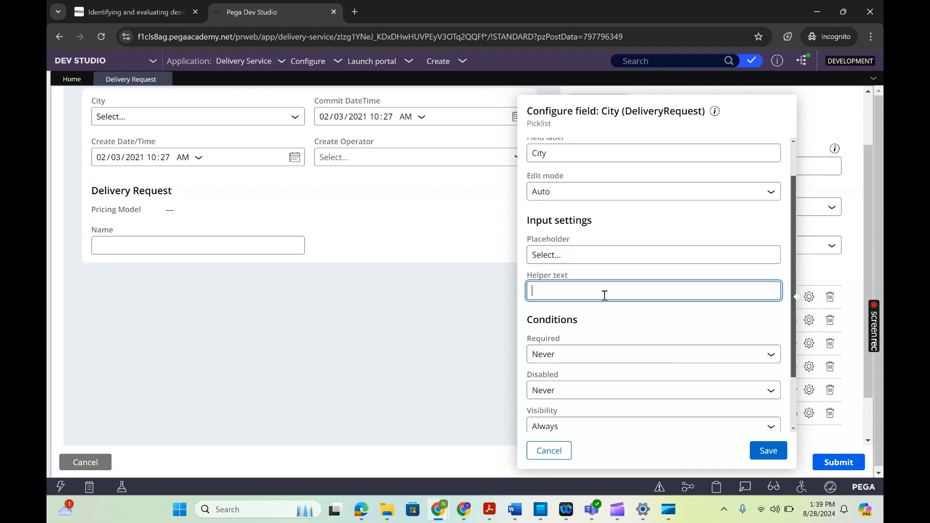
{"action": "left_click", "coordinate": [793, 429]}
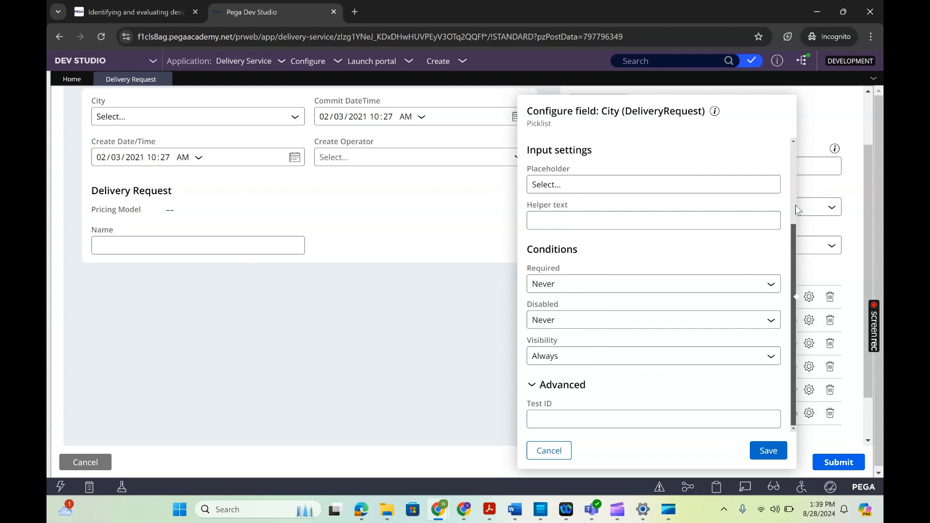
{"action": "left_click", "coordinate": [792, 156]}
{"action": "left_click", "coordinate": [768, 451]}
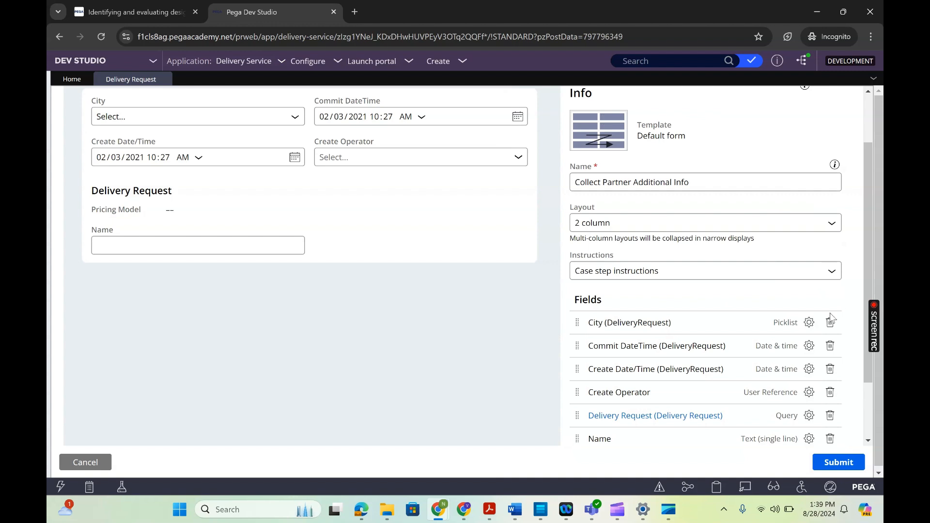
- Open the configuration of the Create Date/Time field and review its clock options, keeping the clock set to use locale
{"action": "scroll", "coordinate": [809, 334], "scroll_direction": "down", "scroll_amount": 1}
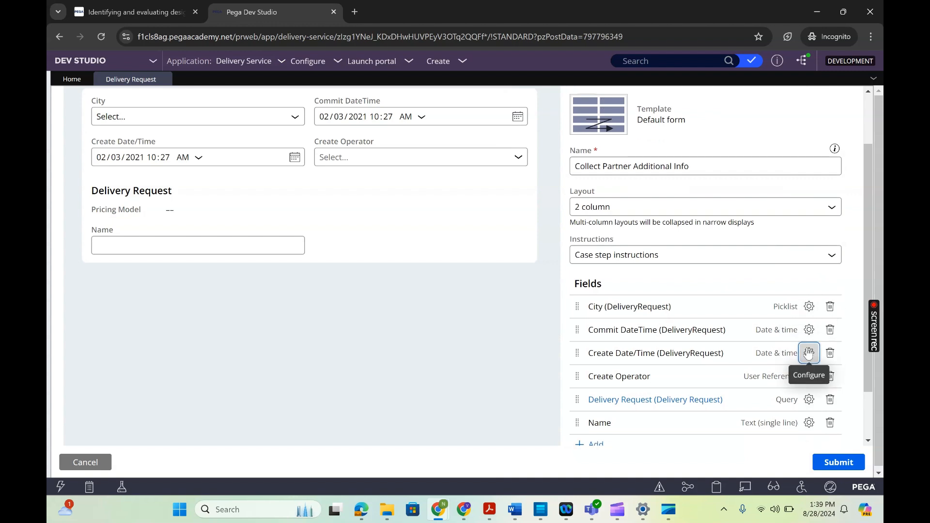
{"action": "left_click", "coordinate": [808, 352]}
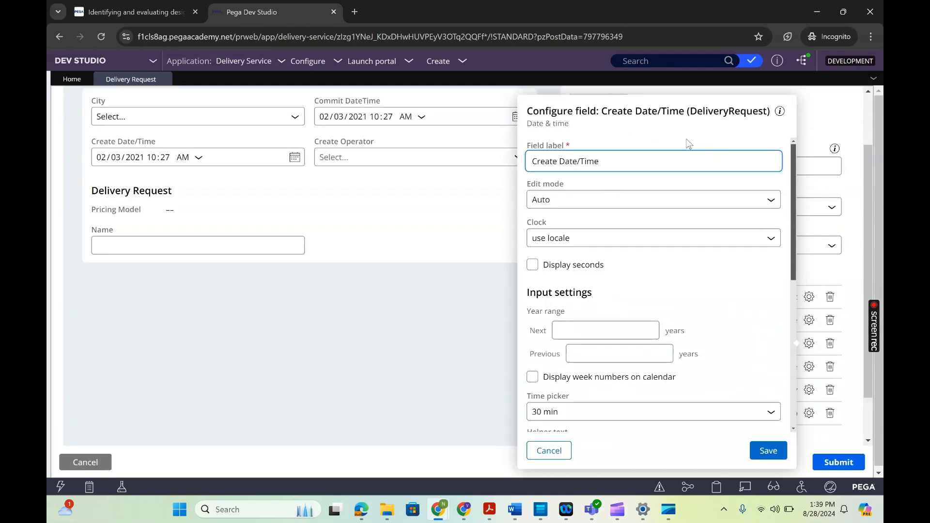
{"action": "triple_click", "coordinate": [553, 125]}
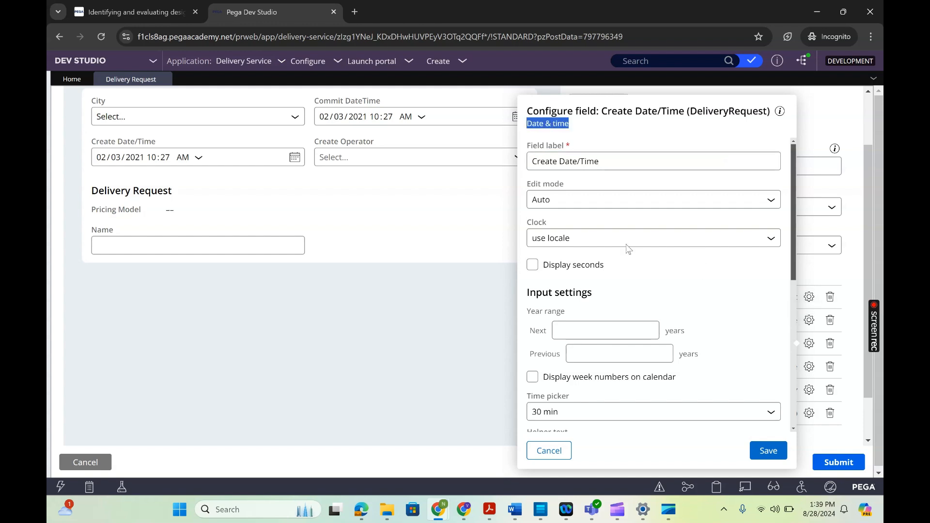
{"action": "triple_click", "coordinate": [546, 126]}
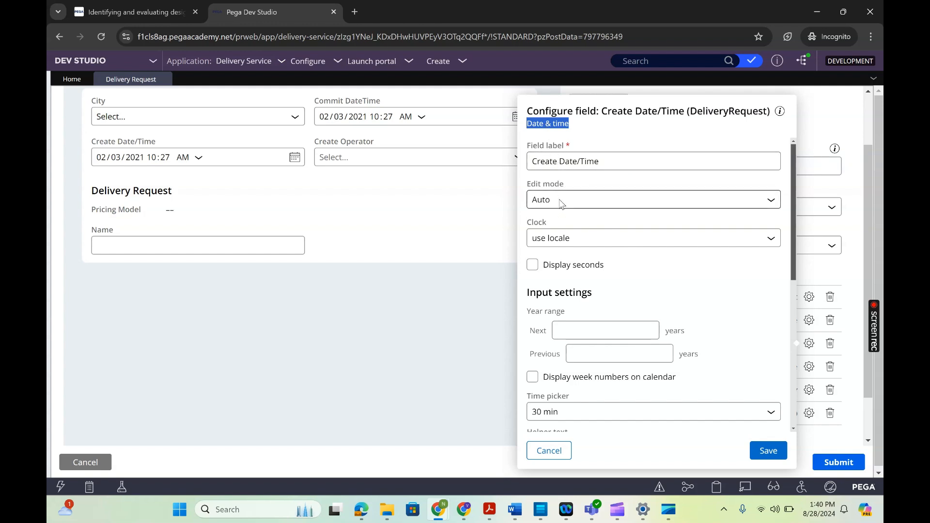
{"action": "left_click", "coordinate": [569, 240]}
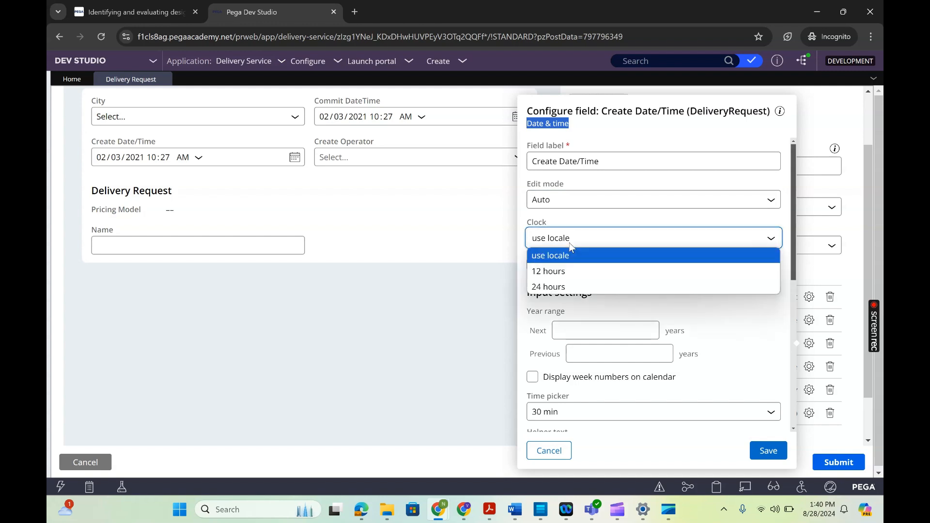
{"action": "left_click", "coordinate": [568, 253]}
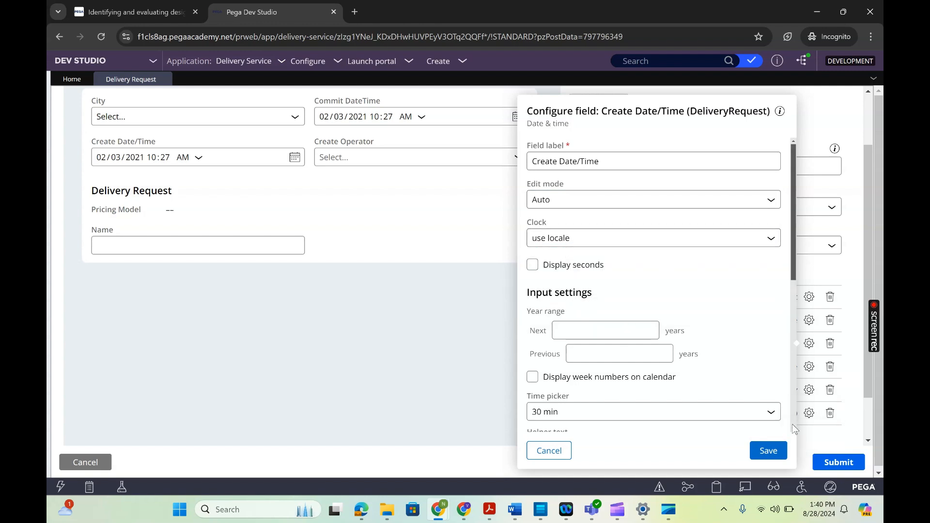
- Review the remaining Create Date/Time settings and set the field's visibility to Custom Condition
{"action": "scroll", "coordinate": [792, 426], "scroll_direction": "down", "scroll_amount": 2}
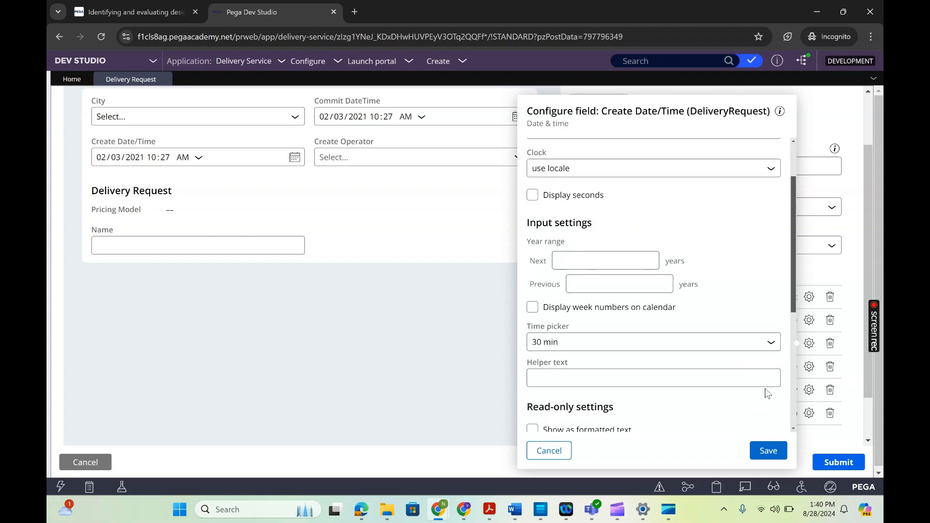
{"action": "scroll", "coordinate": [794, 426], "scroll_direction": "down", "scroll_amount": 5}
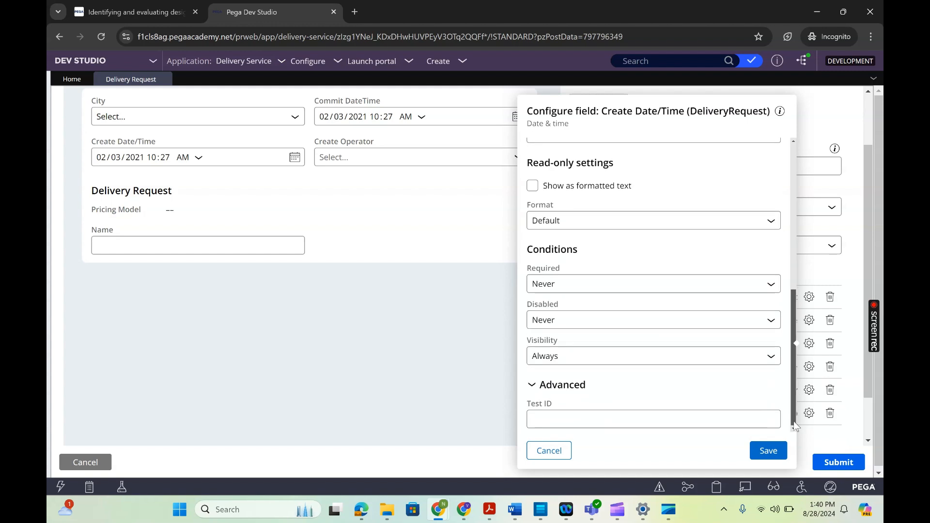
{"action": "left_click", "coordinate": [603, 361]}
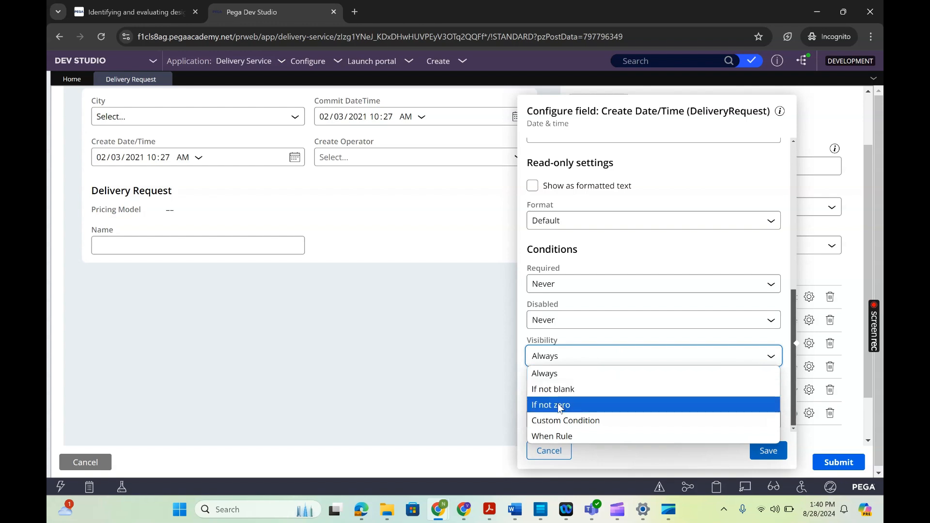
{"action": "left_click", "coordinate": [555, 437]}
{"action": "left_click", "coordinate": [592, 358]}
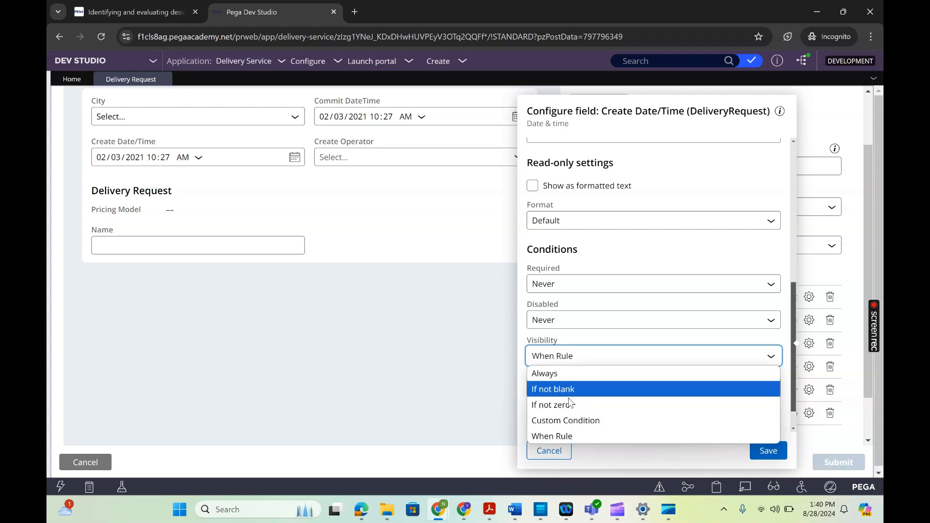
{"action": "left_click", "coordinate": [563, 419]}
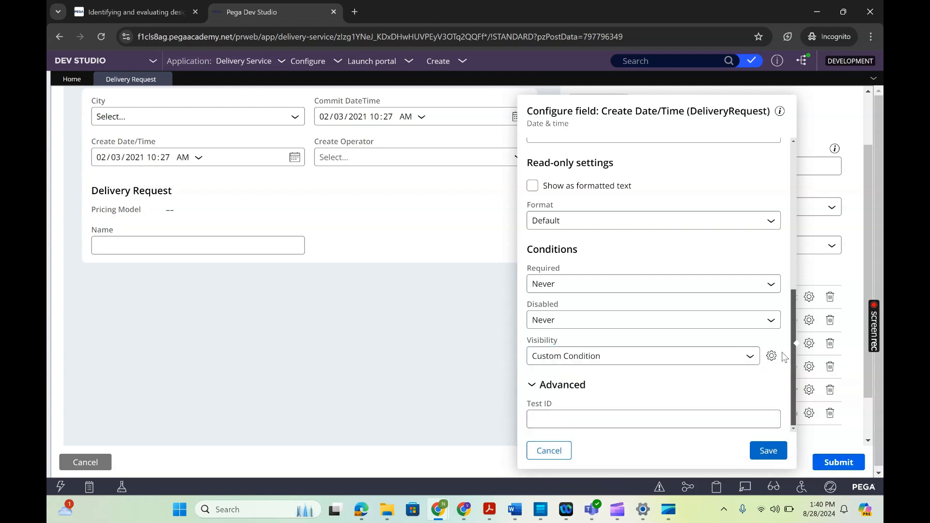
- Try out a visibility condition on Business Partner Id with "is not equal to", discard it, and save the Create Date/Time field configuration
{"action": "left_click", "coordinate": [768, 362]}
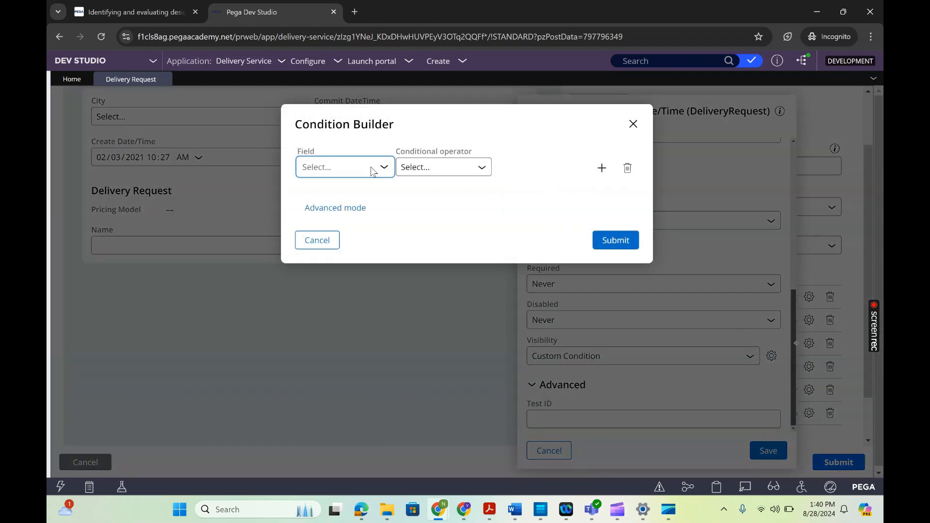
{"action": "left_click", "coordinate": [384, 167]}
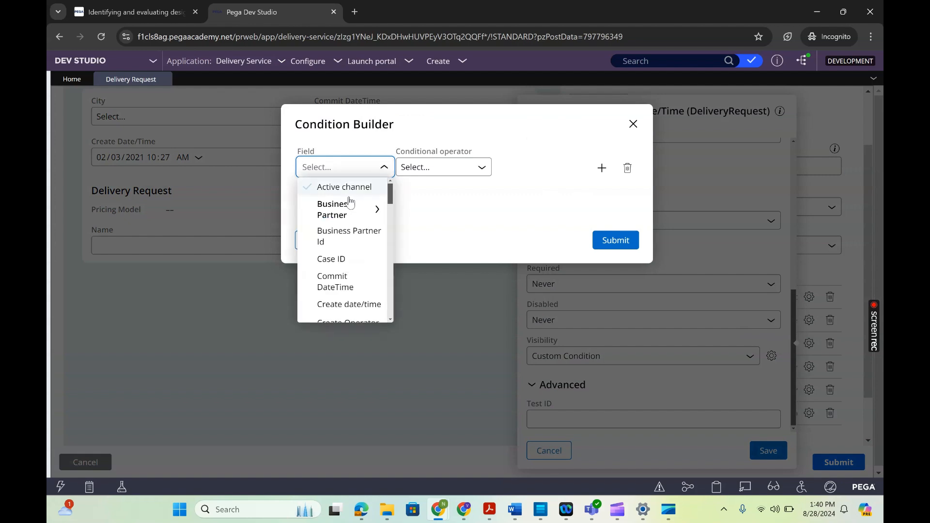
{"action": "left_click", "coordinate": [342, 236]}
{"action": "left_click", "coordinate": [439, 170]}
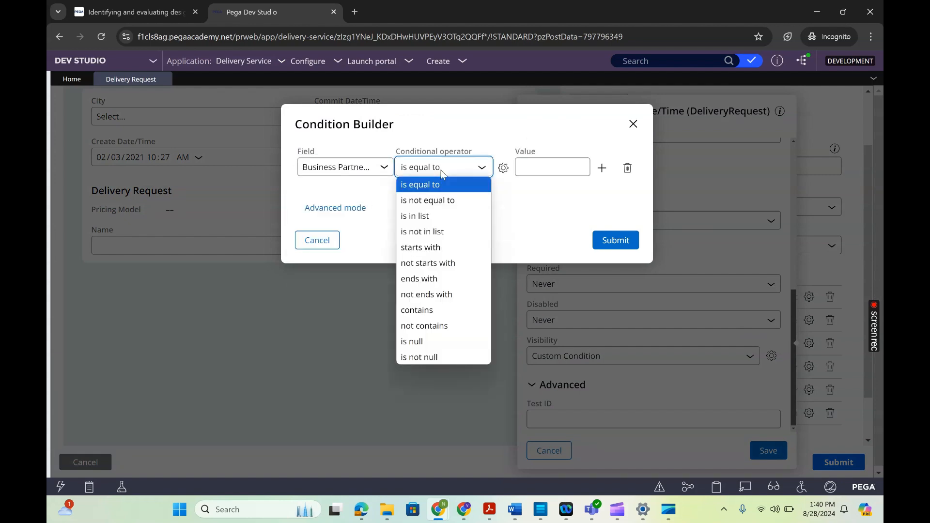
{"action": "left_click", "coordinate": [434, 203]}
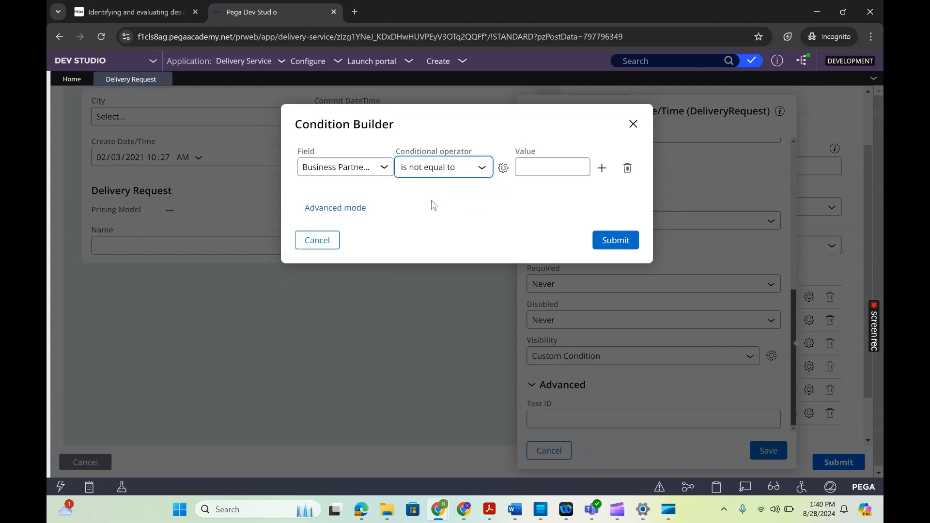
{"action": "left_click", "coordinate": [564, 165]}
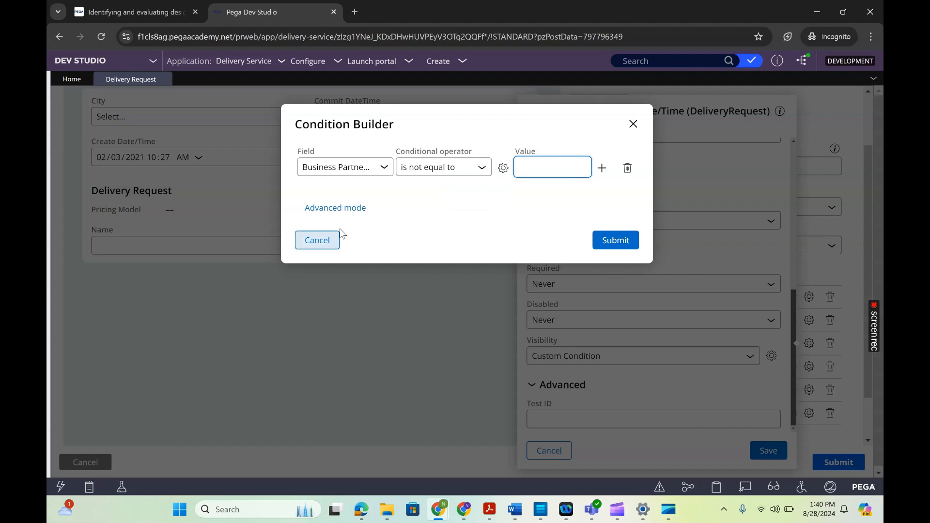
{"action": "left_click", "coordinate": [632, 125]}
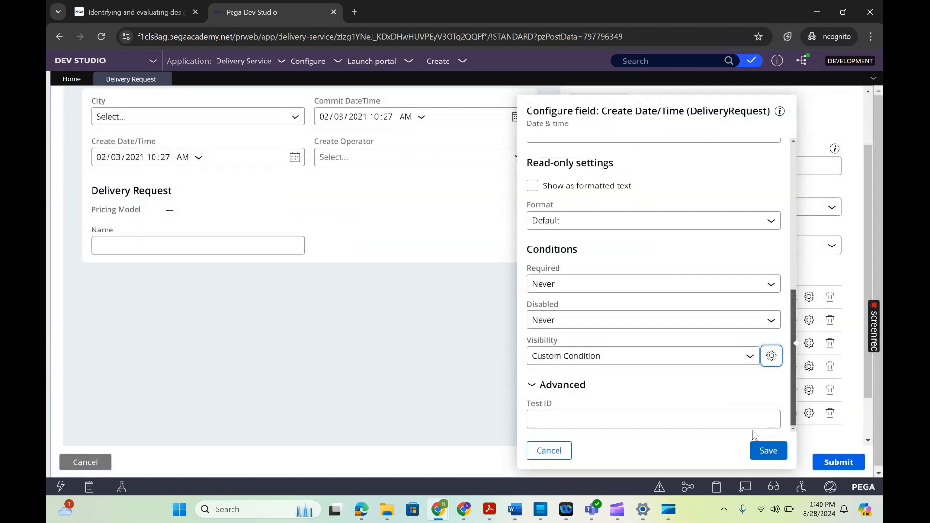
{"action": "left_click", "coordinate": [768, 450]}
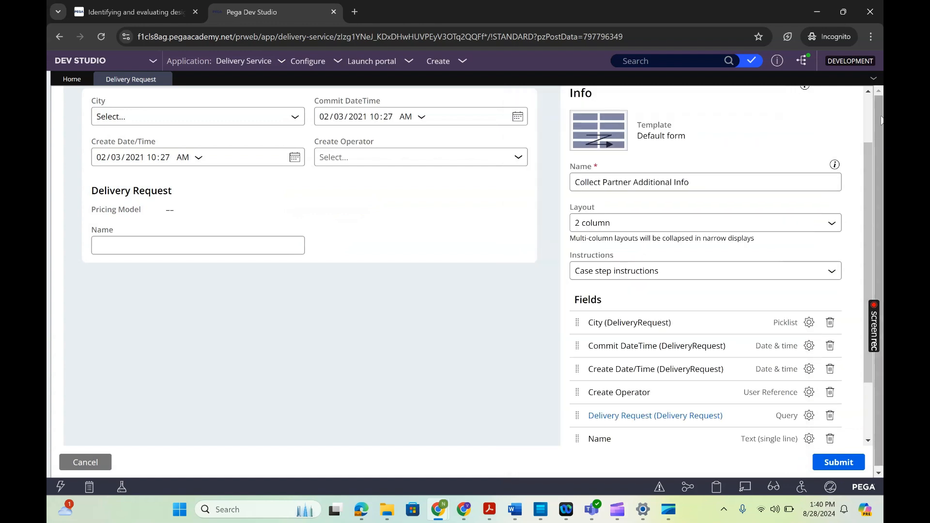
- Try the view in a 1 column layout and return it to 2 column
{"action": "scroll", "coordinate": [871, 106], "scroll_direction": "up", "scroll_amount": 2}
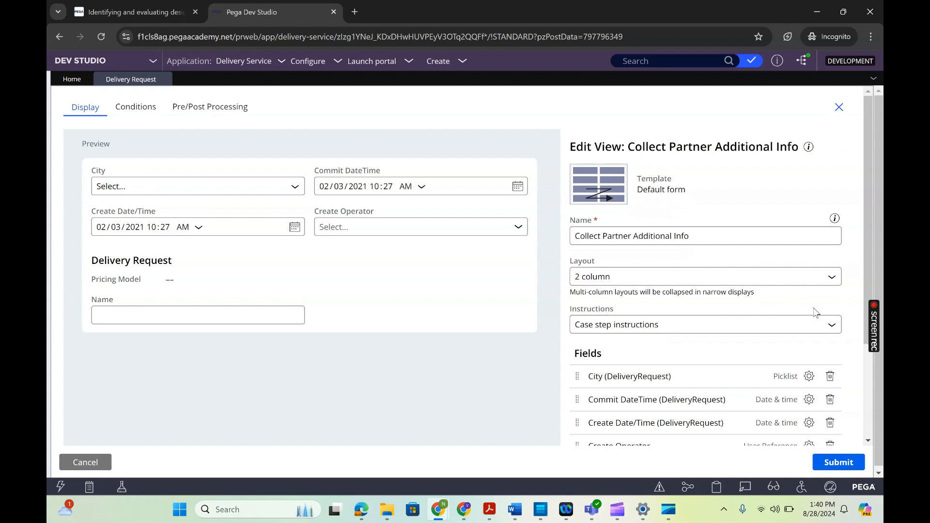
{"action": "left_click", "coordinate": [730, 281]}
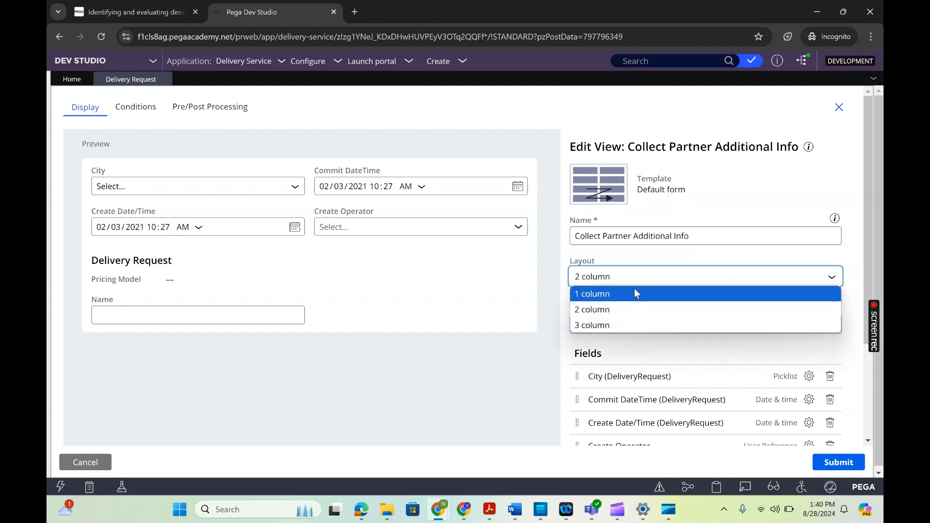
{"action": "left_click", "coordinate": [615, 297]}
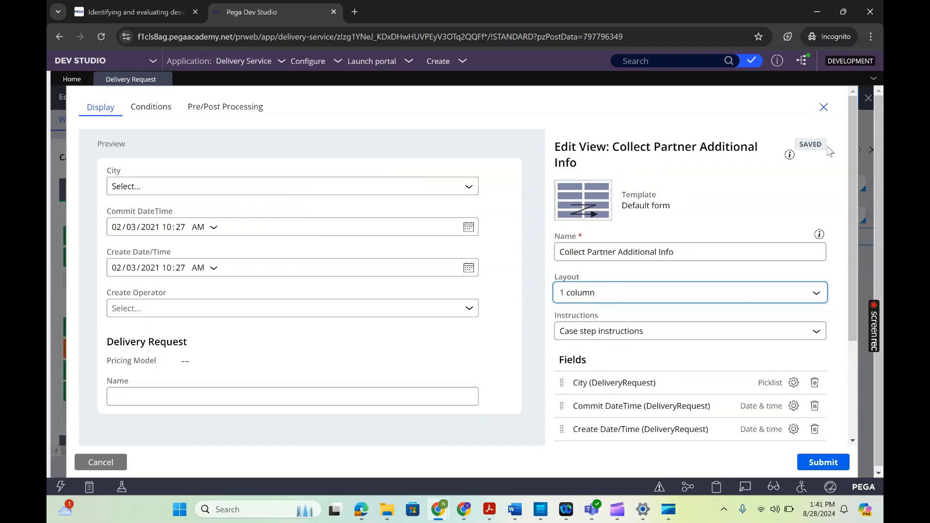
{"action": "left_click_drag", "start_coordinate": [827, 147], "coordinate": [814, 189]}
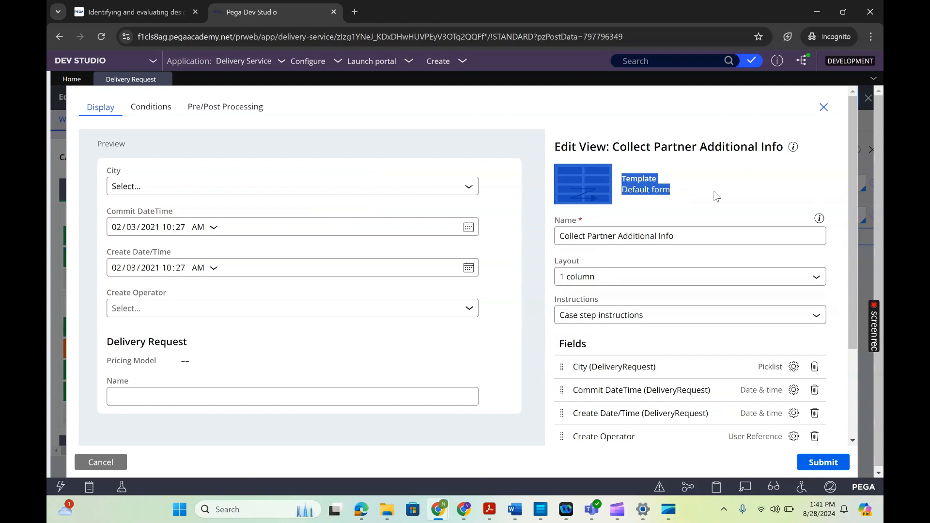
{"action": "left_click", "coordinate": [735, 193]}
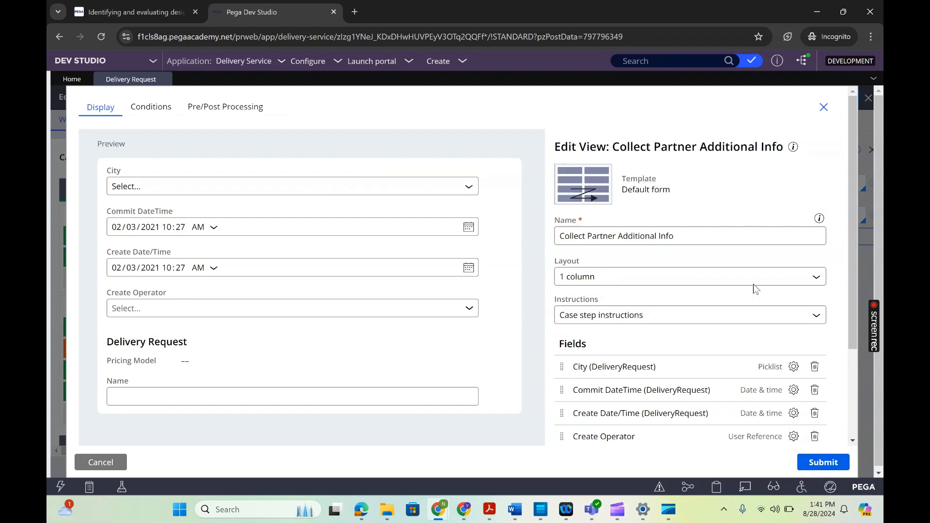
{"action": "left_click", "coordinate": [623, 282]}
{"action": "left_click", "coordinate": [624, 307]}
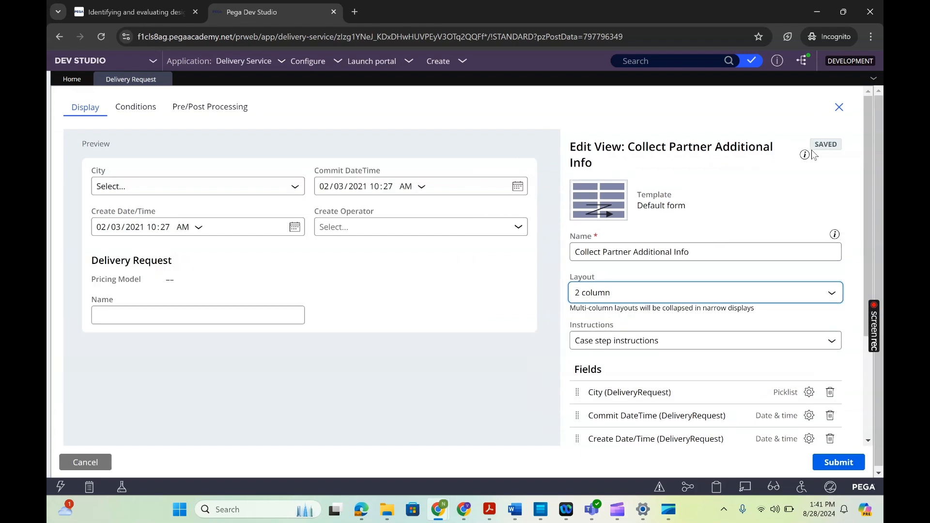
- Look over the view's field list, check the branch development preferences, and close them without changes
{"action": "left_click", "coordinate": [867, 426]}
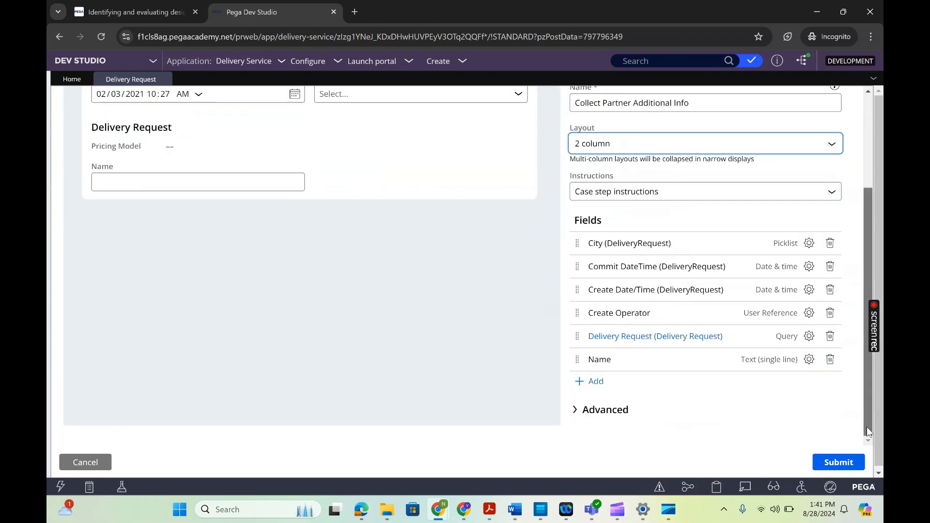
{"action": "left_click_drag", "start_coordinate": [866, 427], "coordinate": [820, 389]}
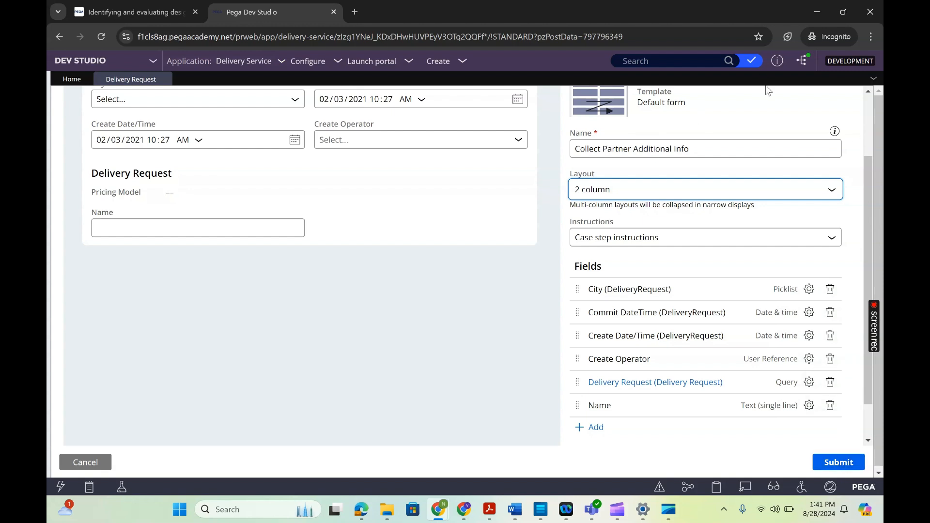
{"action": "left_click", "coordinate": [802, 61]}
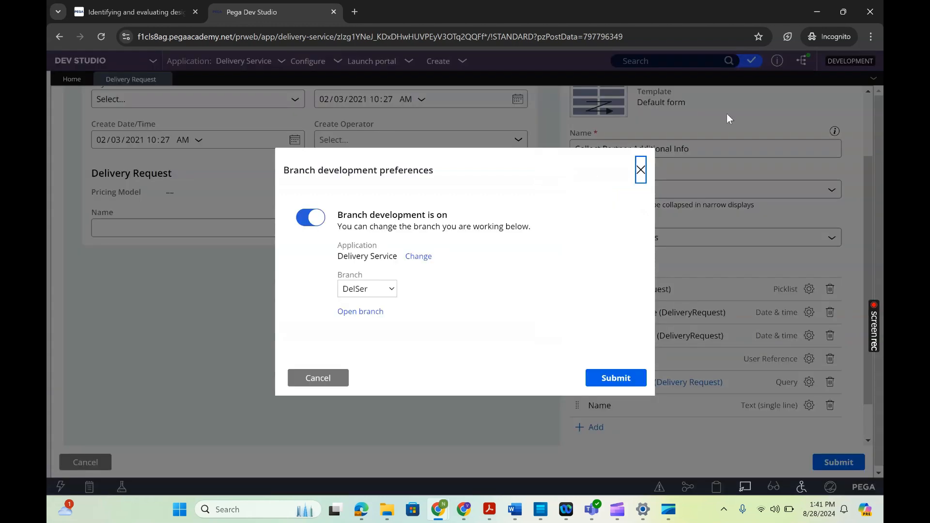
{"action": "left_click", "coordinate": [318, 378]}
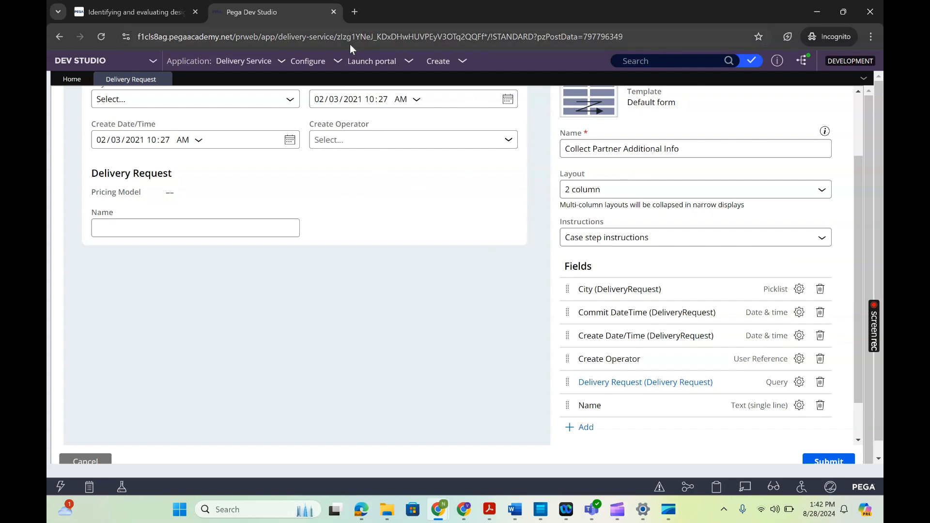
- Open the Delivery Service application's definition and return to the Delivery Request case type
{"action": "left_click", "coordinate": [370, 66]}
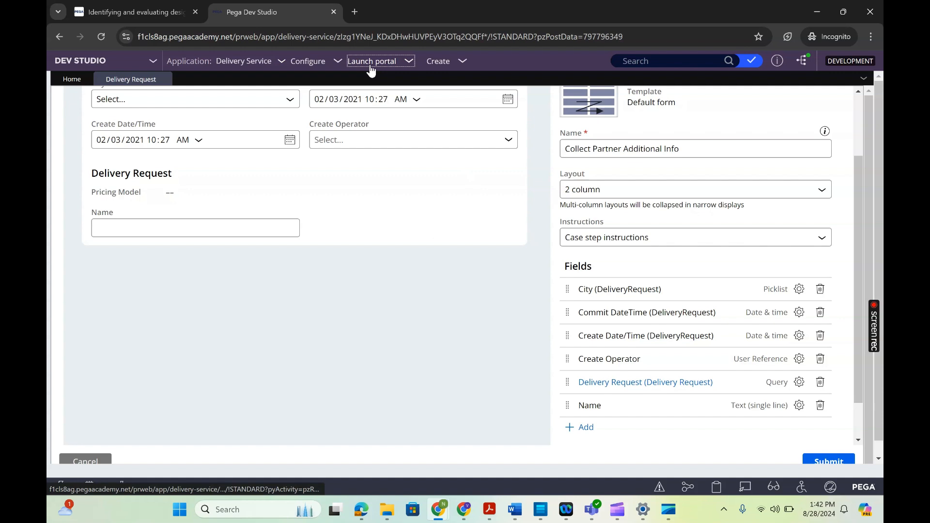
{"action": "left_click", "coordinate": [306, 66]}
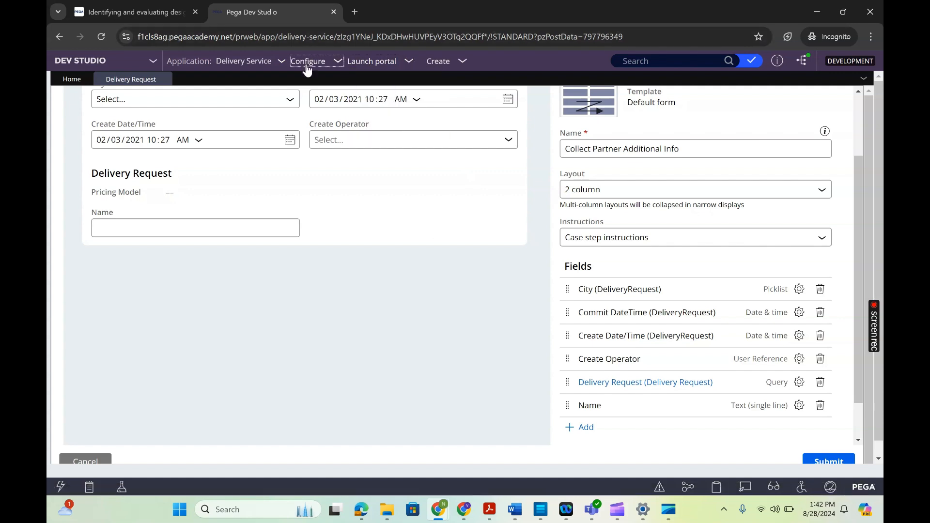
{"action": "left_click", "coordinate": [255, 67]}
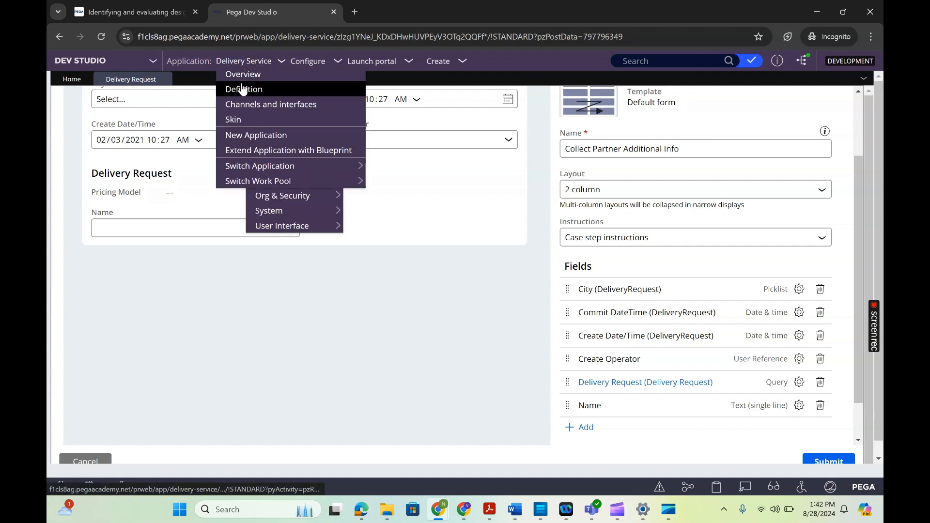
{"action": "left_click", "coordinate": [244, 89]}
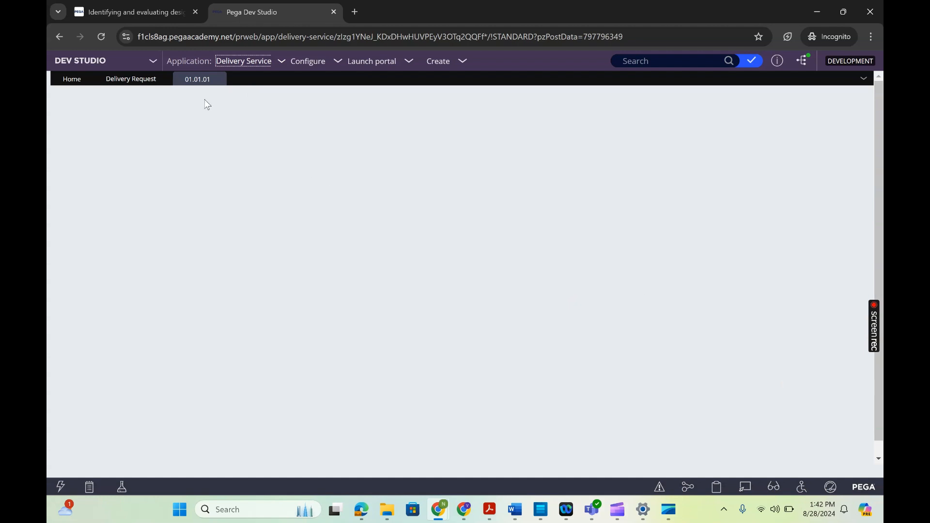
{"action": "left_click", "coordinate": [138, 82]}
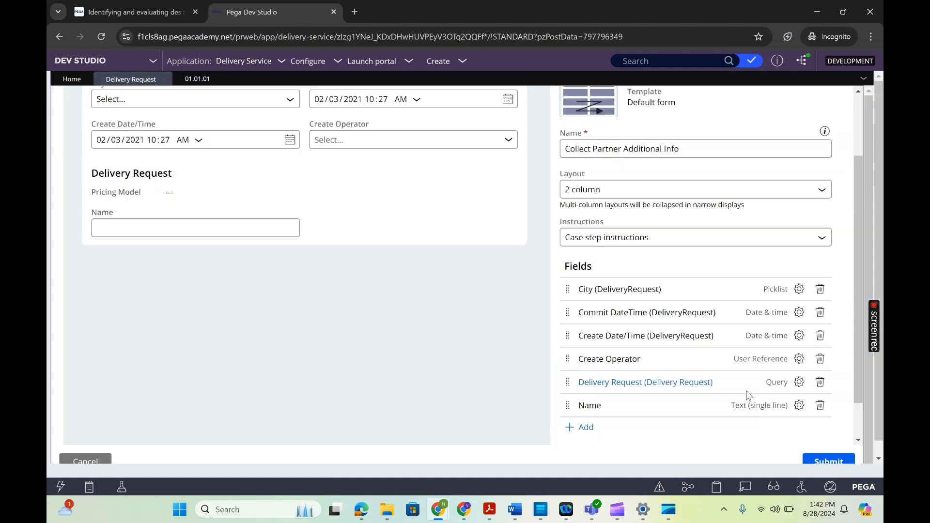
- Delete the blank validation condition so the Collect Partner Additional Info view can be submitted, and save the Delivery Request case type
{"action": "left_click", "coordinate": [833, 461]}
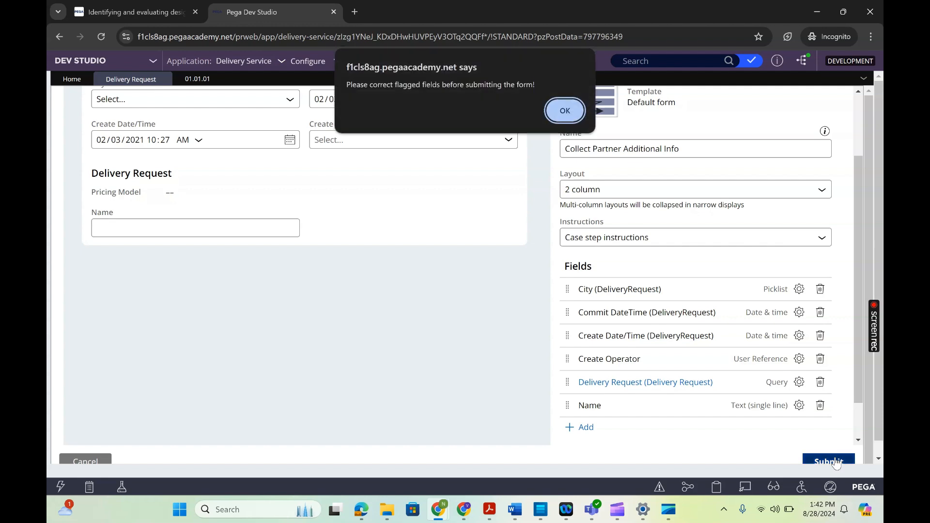
{"action": "left_click", "coordinate": [566, 116]}
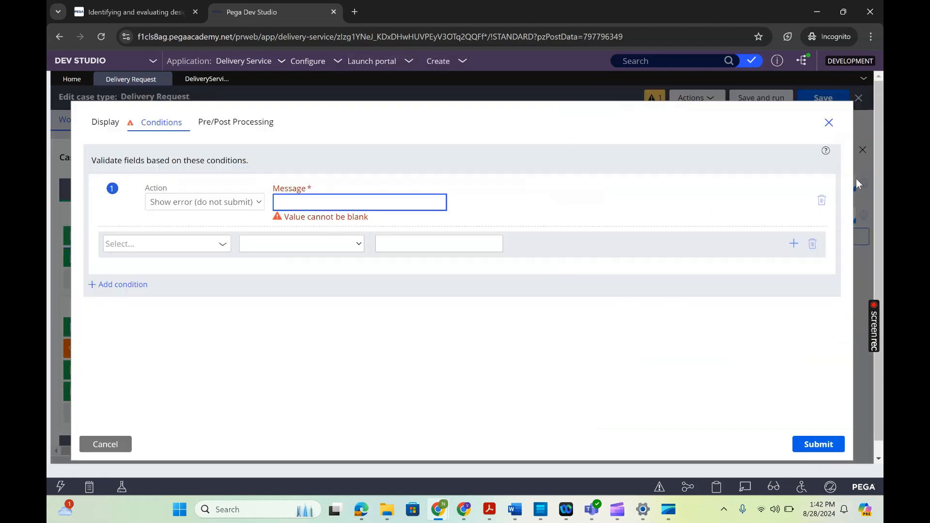
{"action": "left_click", "coordinate": [821, 201]}
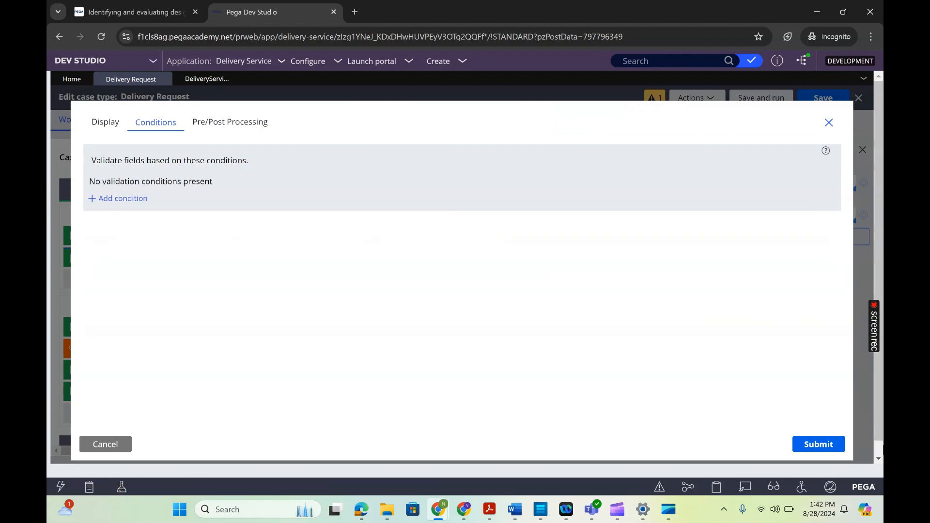
{"action": "left_click", "coordinate": [809, 441]}
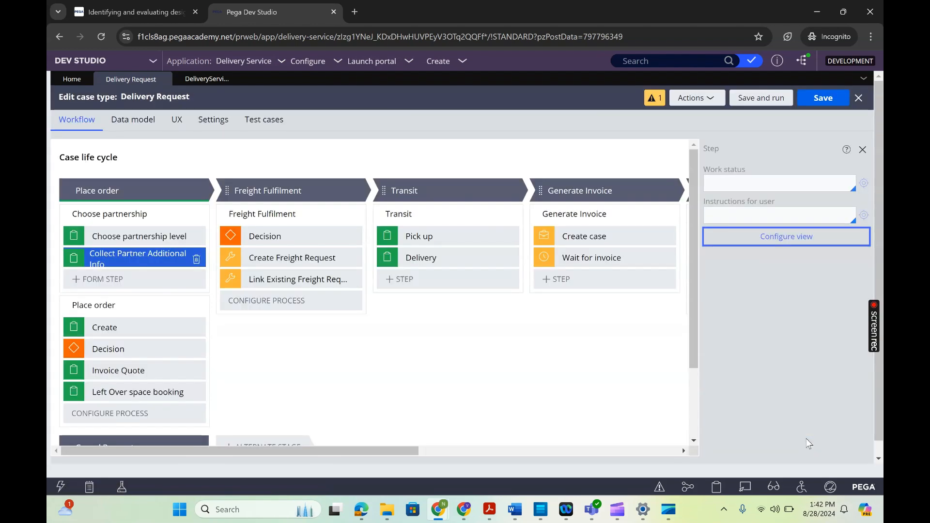
{"action": "left_click", "coordinate": [838, 98]}
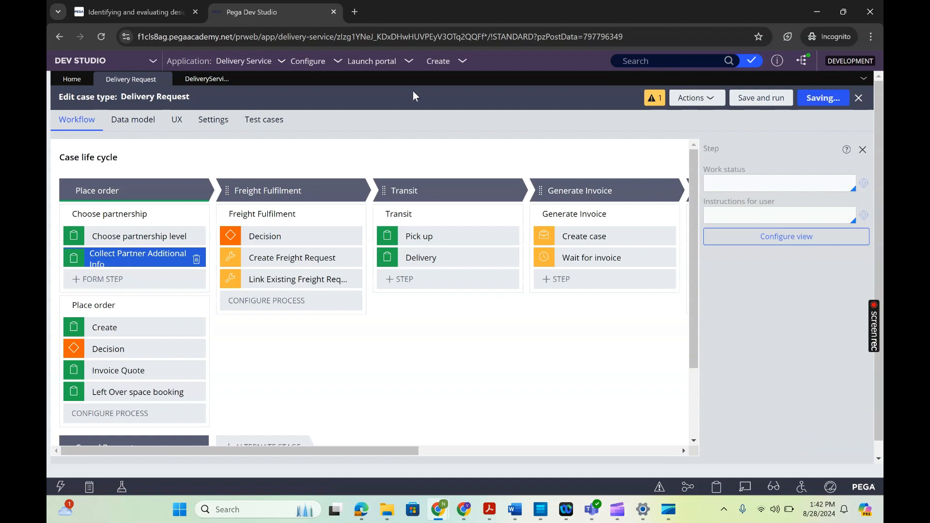
- Open the DelSer development branch from the Delivery Service application's definition and examine the rules in its content list
{"action": "left_click", "coordinate": [192, 81]}
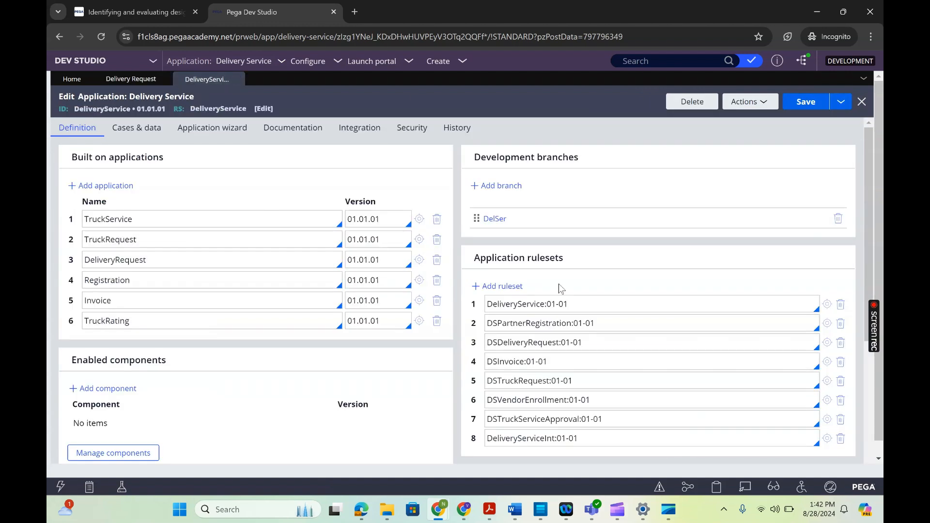
{"action": "left_click", "coordinate": [494, 219]}
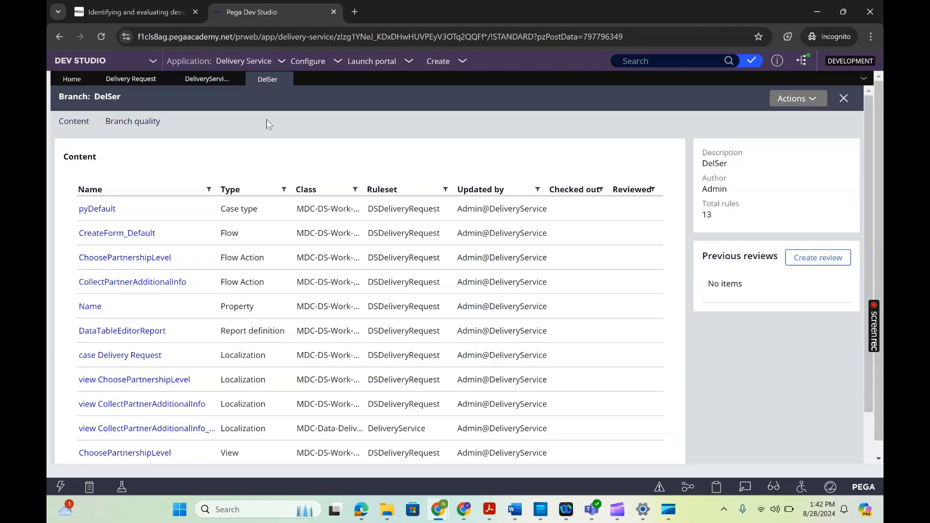
{"action": "left_click", "coordinate": [869, 448]}
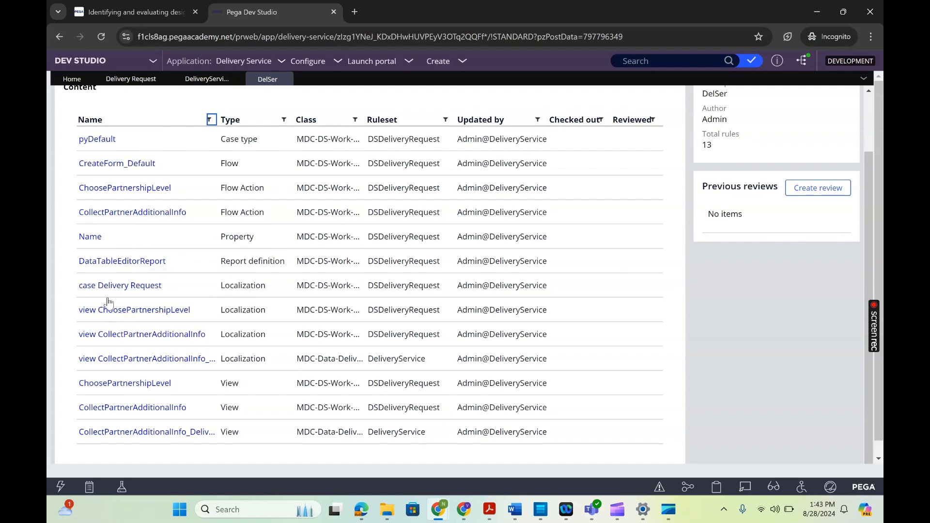
{"action": "left_click_drag", "start_coordinate": [78, 289], "coordinate": [626, 433]}
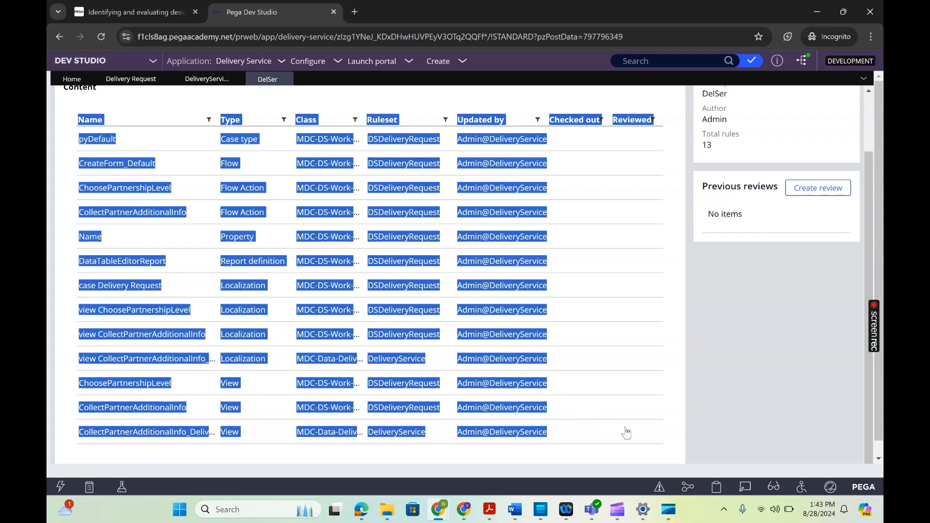
{"action": "left_click", "coordinate": [626, 432]}
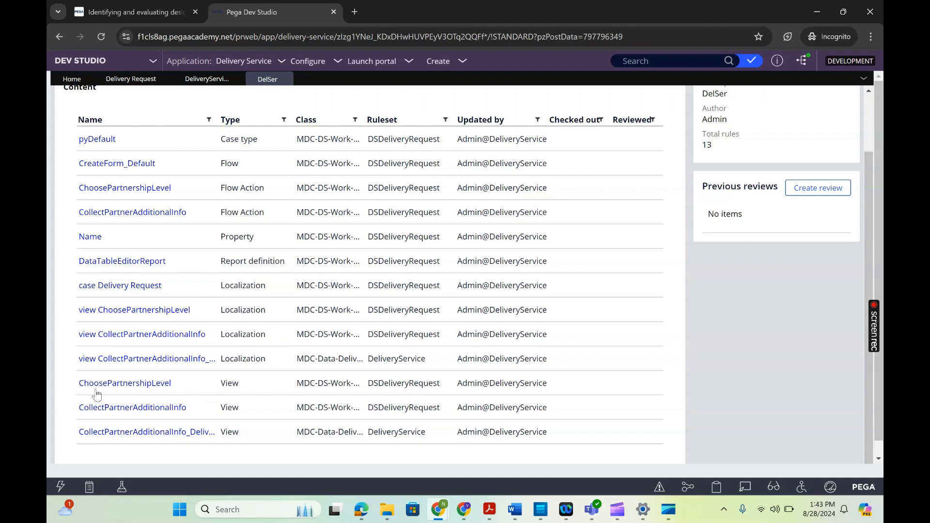
{"action": "left_click_drag", "start_coordinate": [72, 388], "coordinate": [251, 419]}
{"action": "left_click", "coordinate": [774, 329]}
{"action": "left_click", "coordinate": [870, 99]}
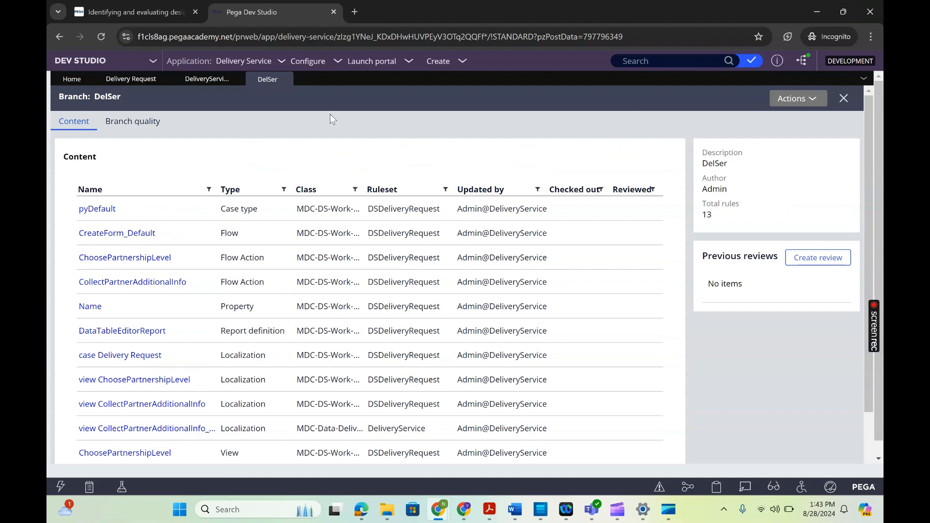
{"action": "left_click", "coordinate": [869, 435]}
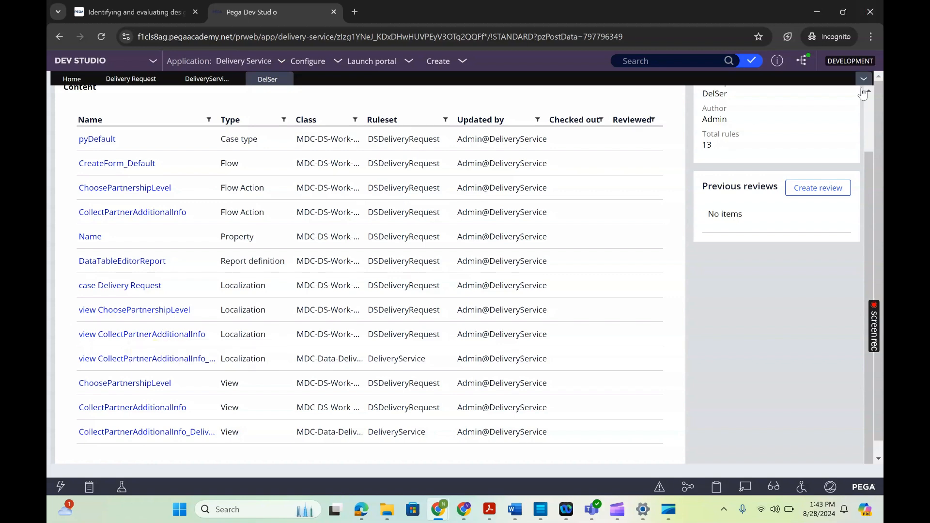
{"action": "scroll", "coordinate": [868, 111], "scroll_direction": "up", "scroll_amount": 2}
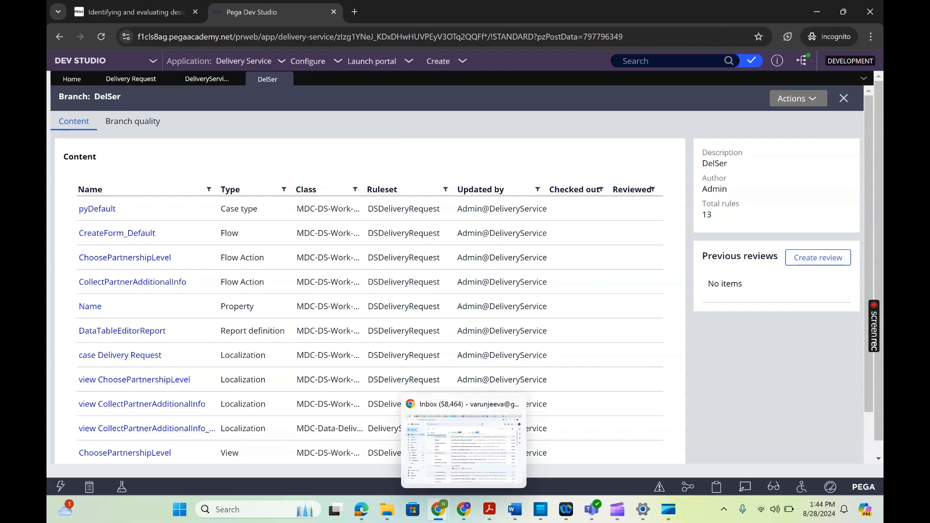
{"action": "mouse_move", "coordinate": [610, 515]}
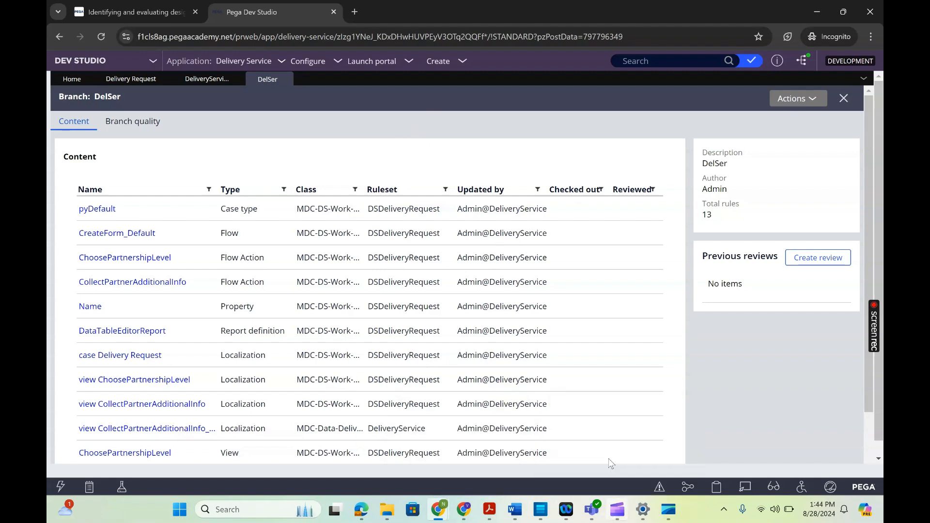